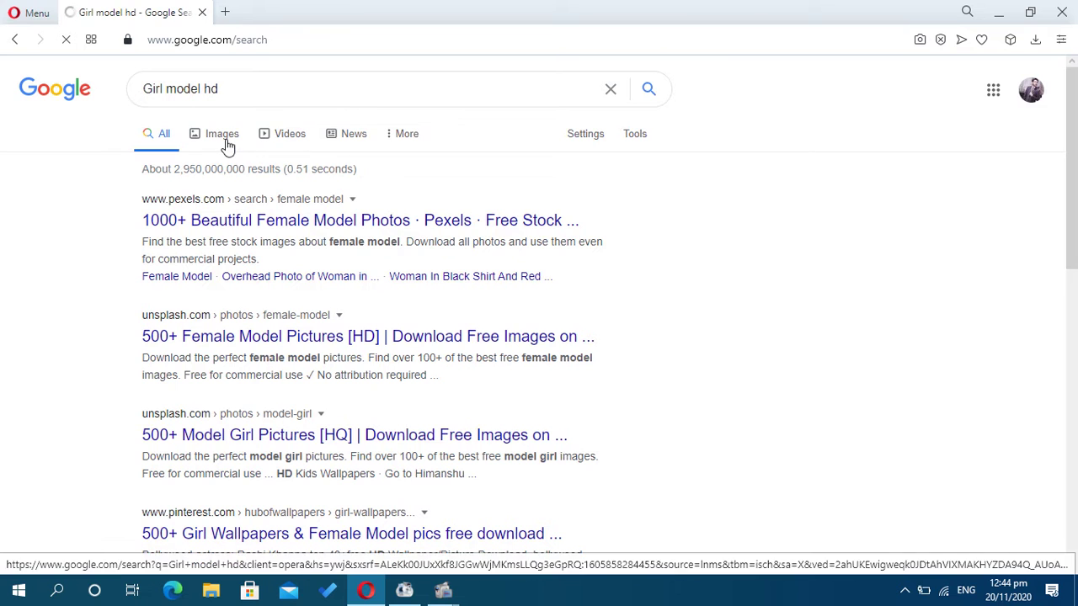
Show the image results for "Girl model hd" and open the 2048 × 1397 photo of the brunette in a yellow sweater in its own tab.
click(226, 145)
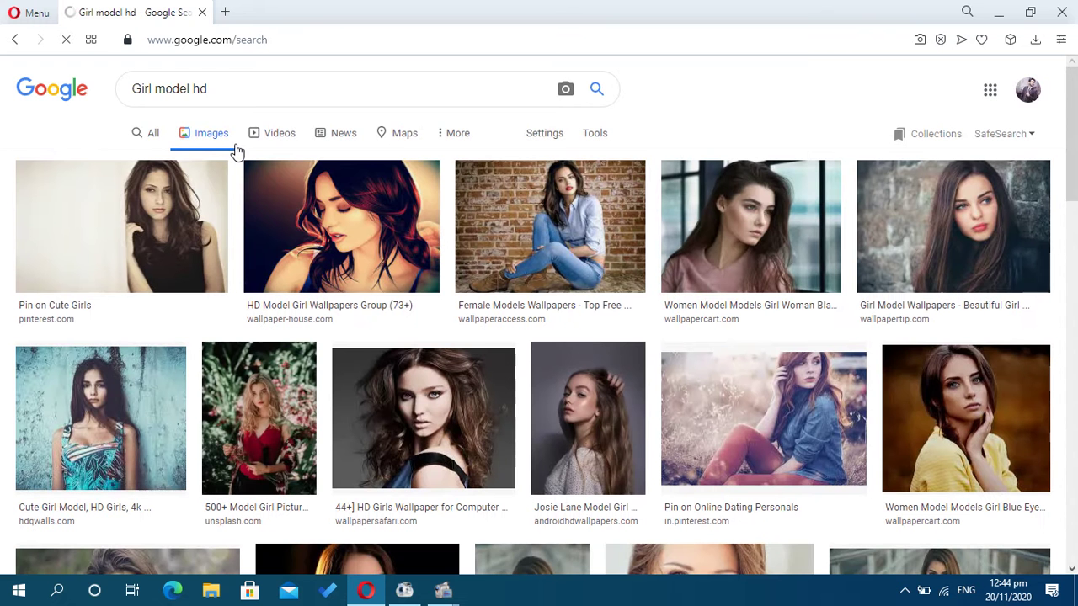
scroll(556, 171, down, 1)
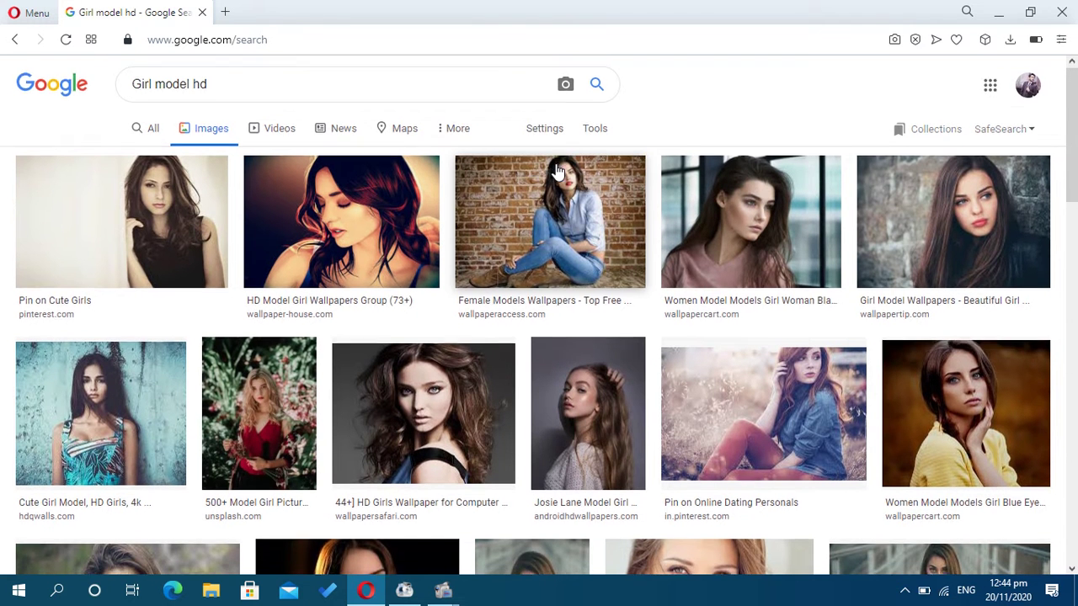
scroll(555, 172, down, 1)
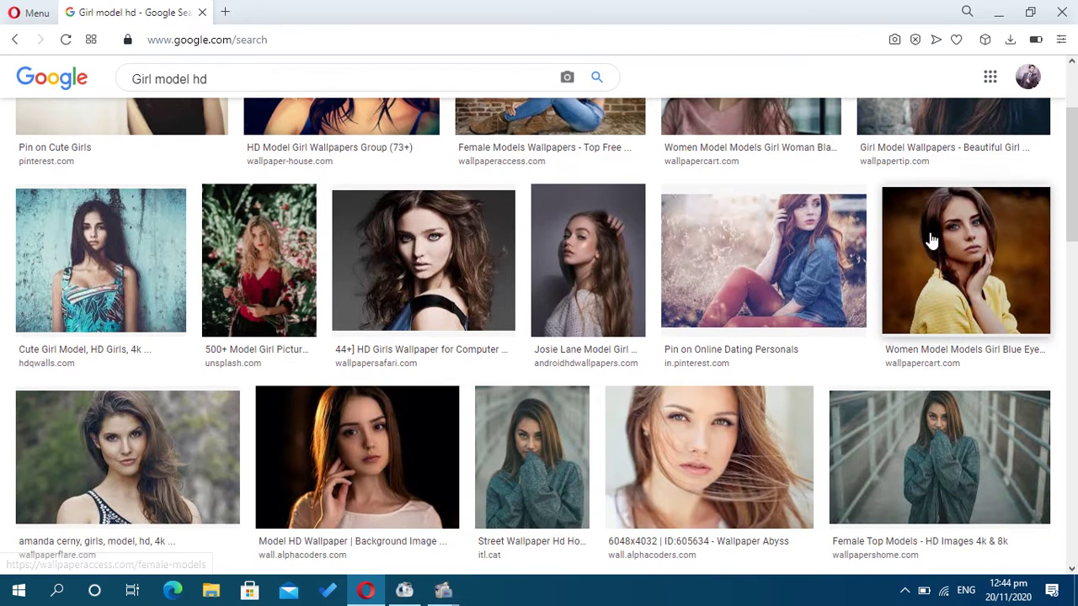
click(947, 285)
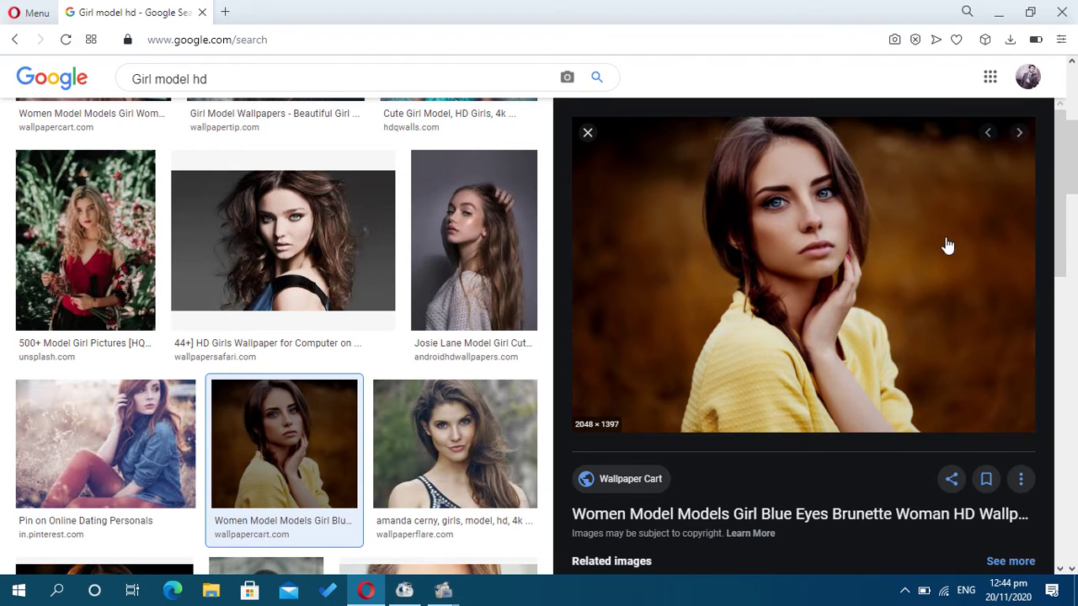
right_click(947, 245)
click(840, 368)
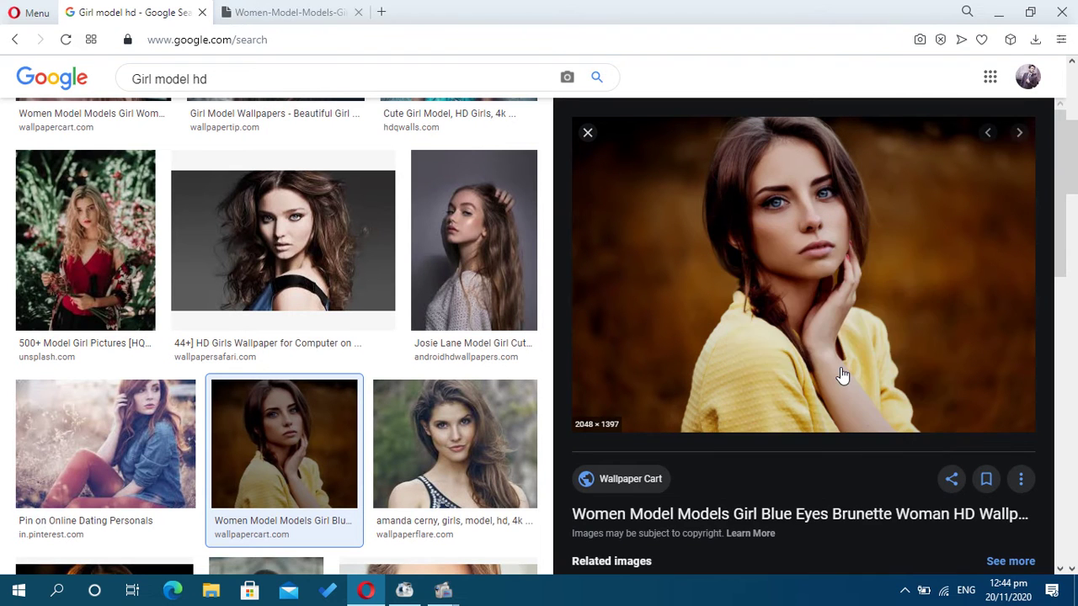
click(273, 10)
Save the full-size photo of the woman to the Desktop as a JPEG image, keeping the suggested file name.
click(540, 237)
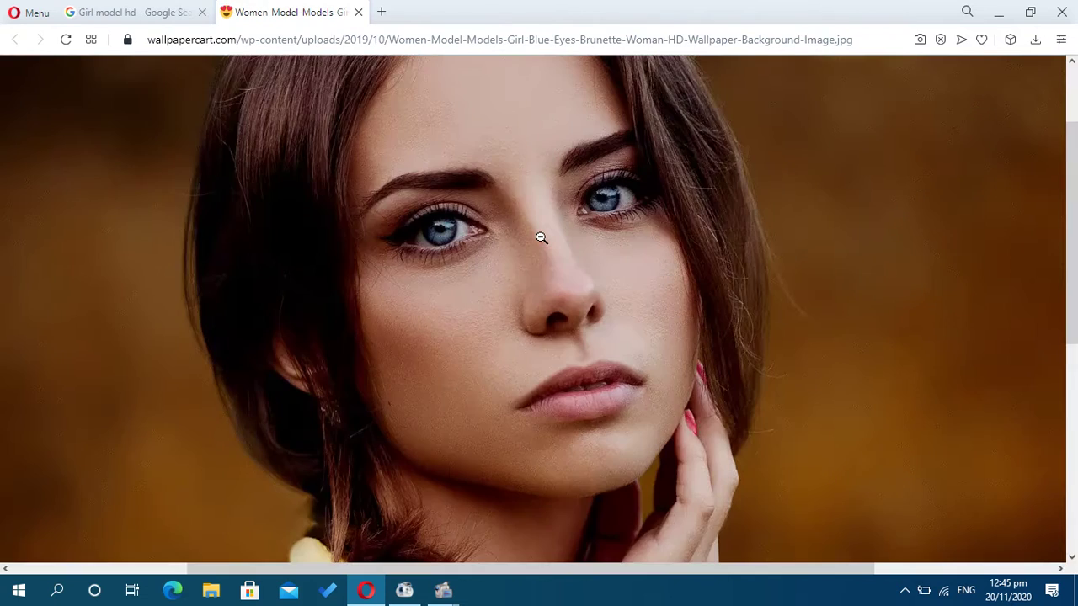
click(541, 237)
click(454, 492)
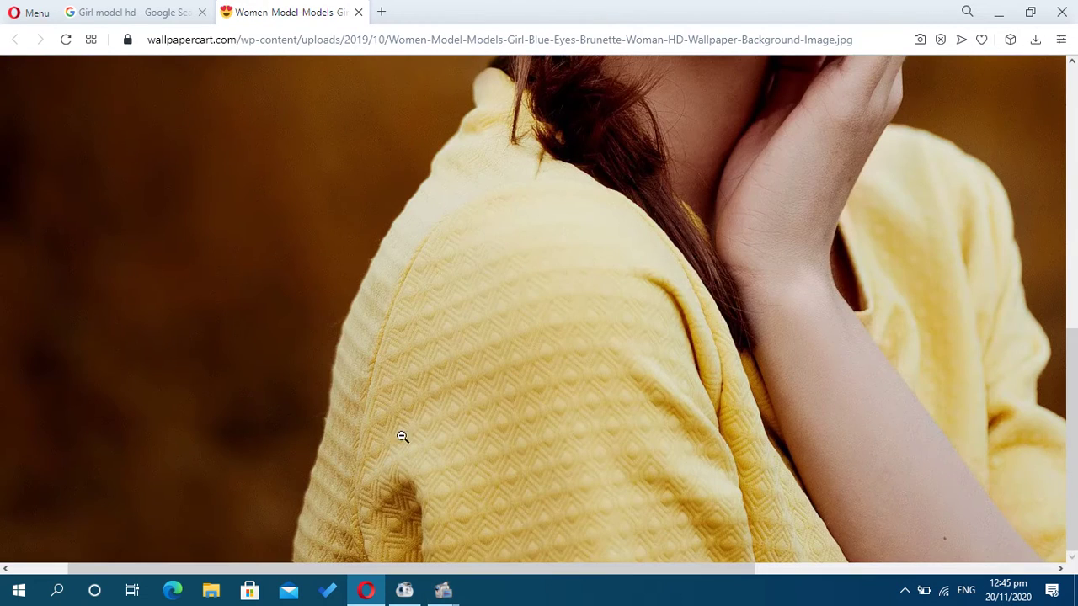
click(458, 304)
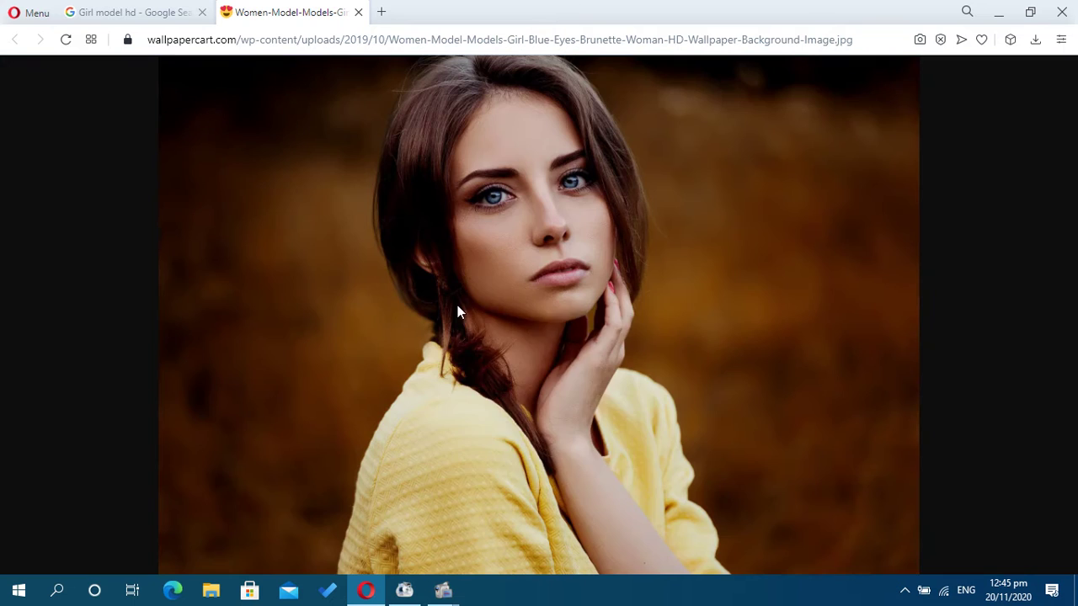
right_click(457, 305)
click(505, 339)
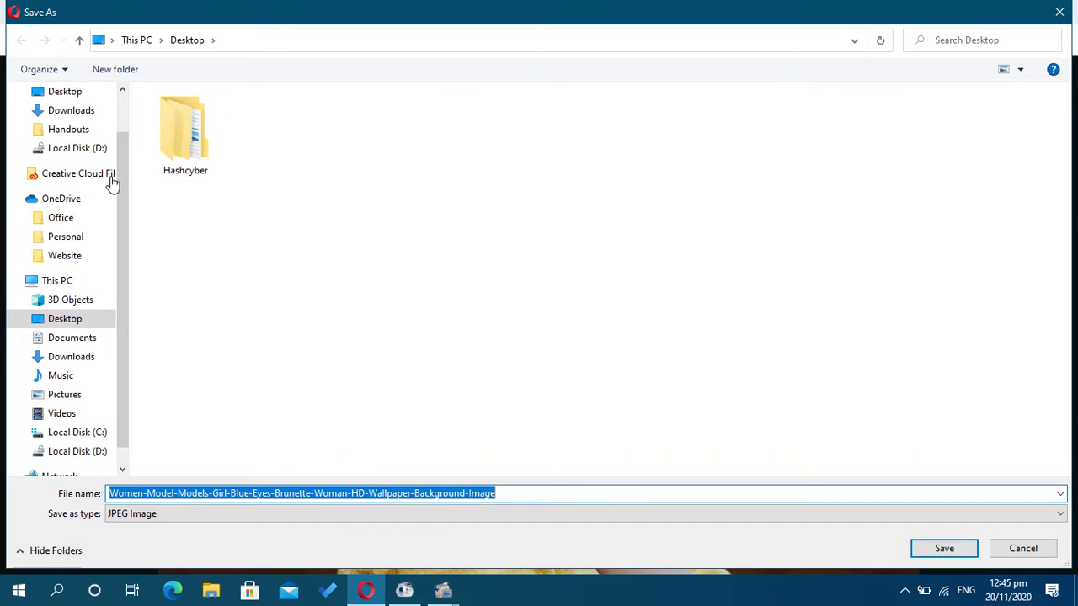
click(72, 95)
click(389, 495)
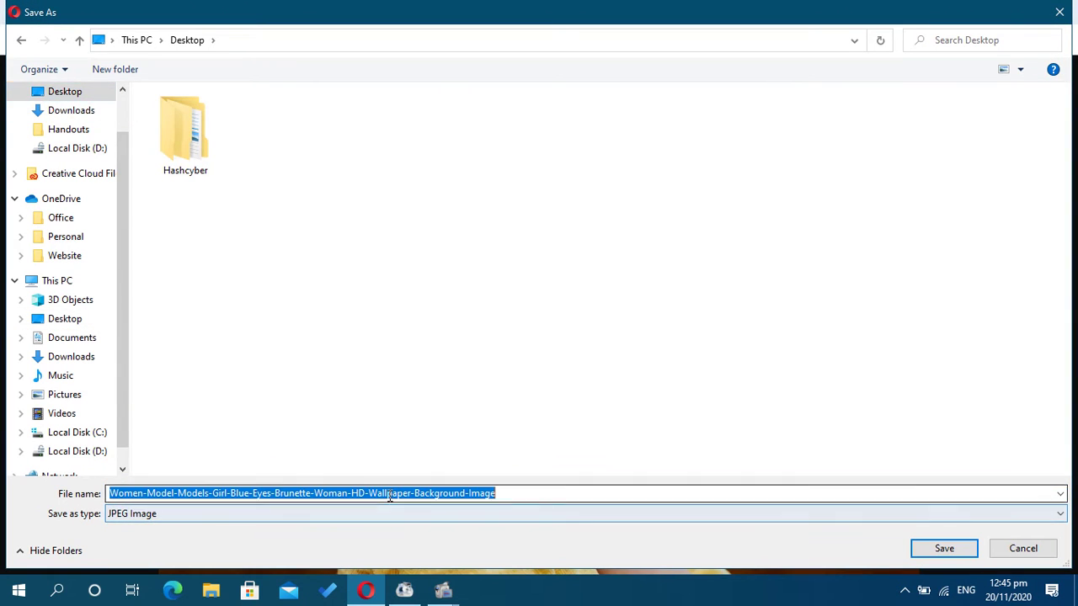
key(Return)
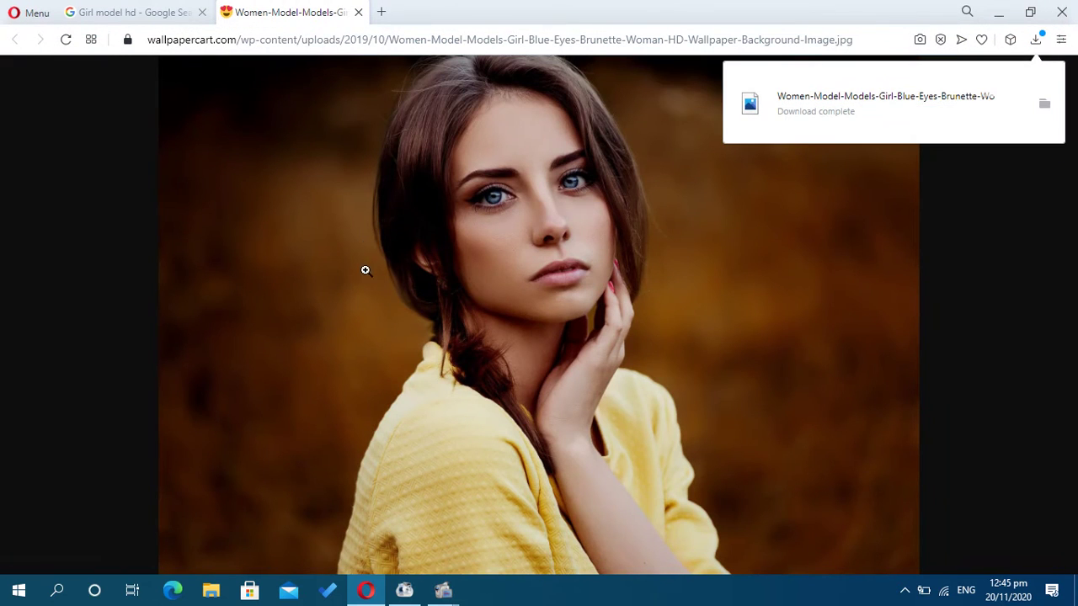
Open the remove.bg website in a new browser tab.
click(382, 12)
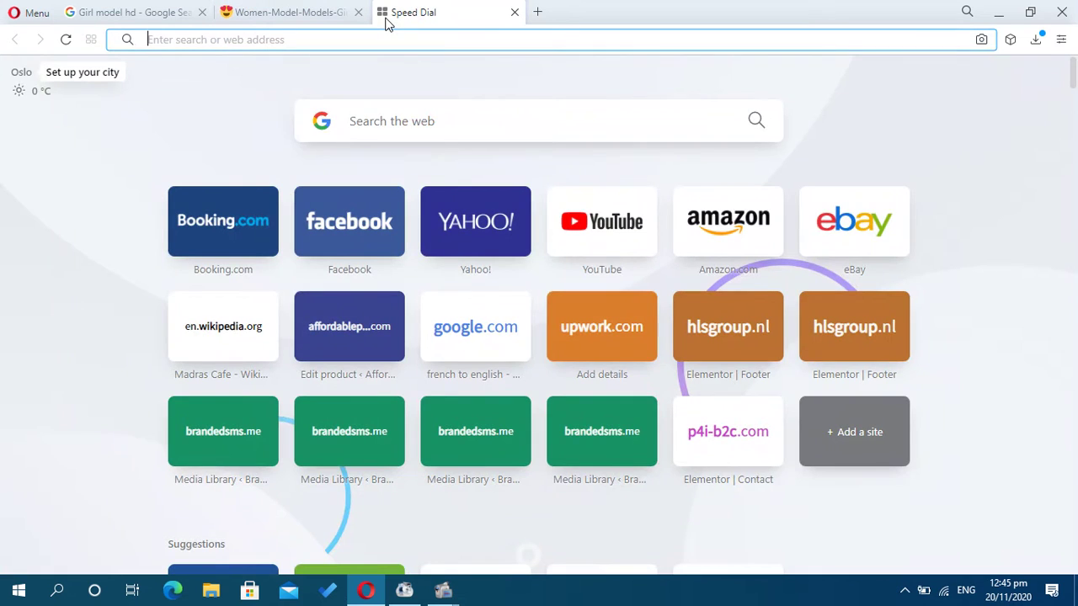
text(remove,)
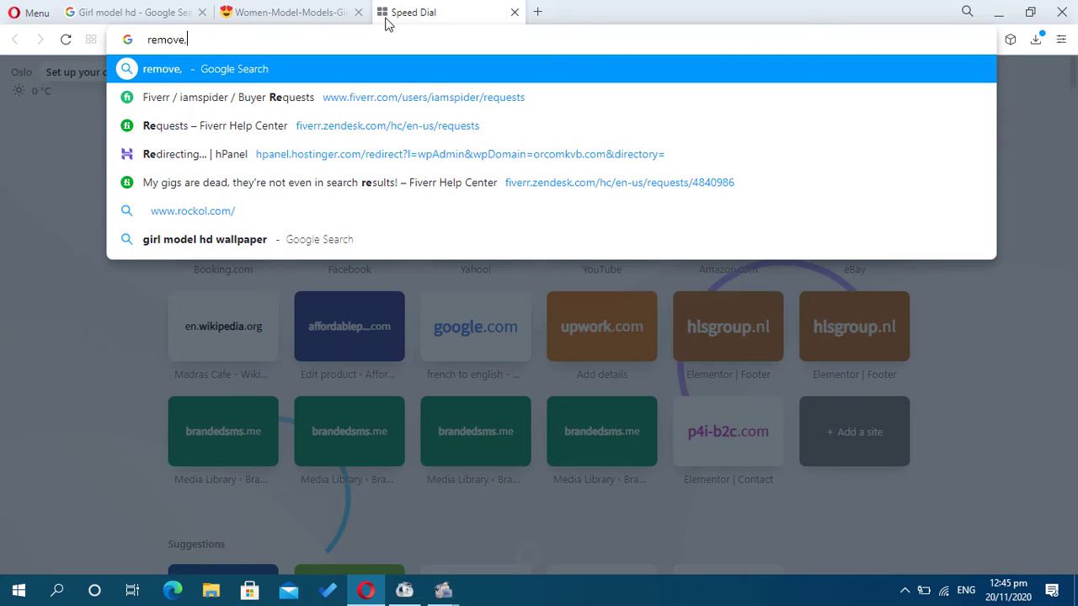
key(BackSpace)
text(.bg)
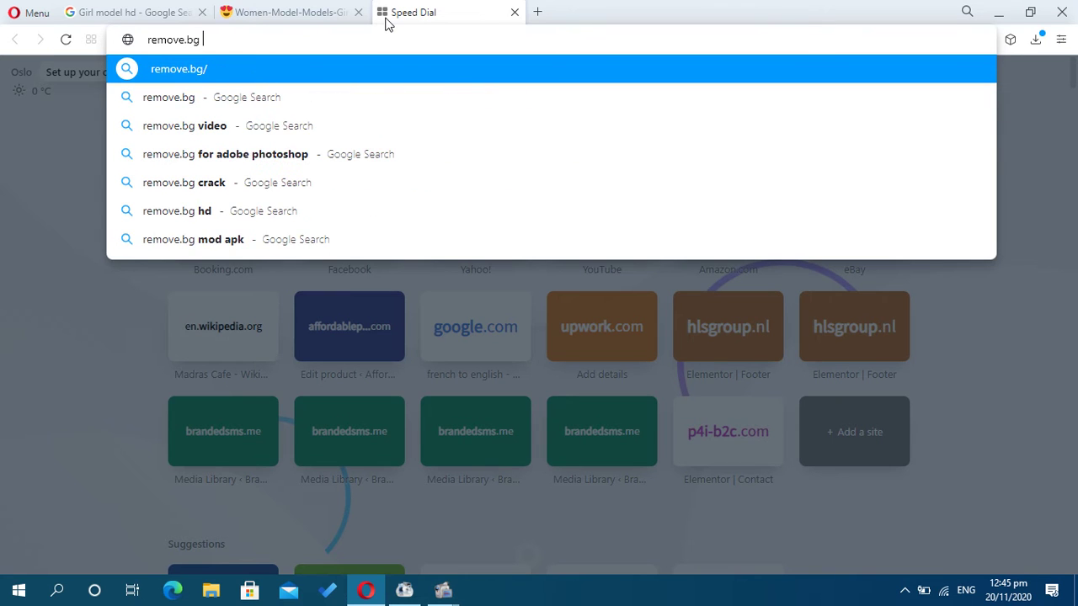
key(Return)
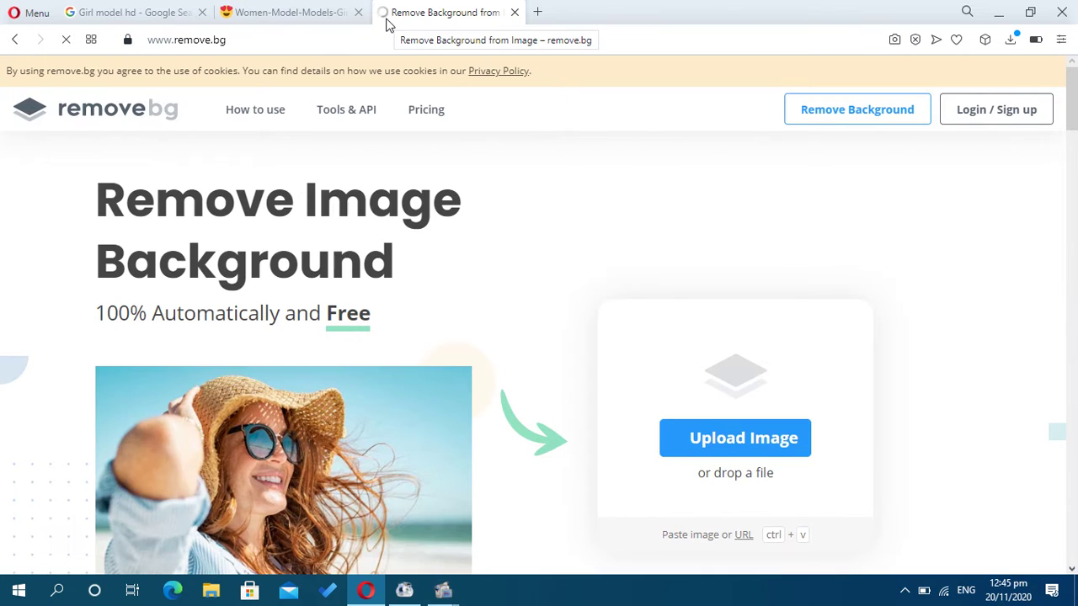
Upload the saved Women-Model photo from the Desktop for background removal.
click(716, 441)
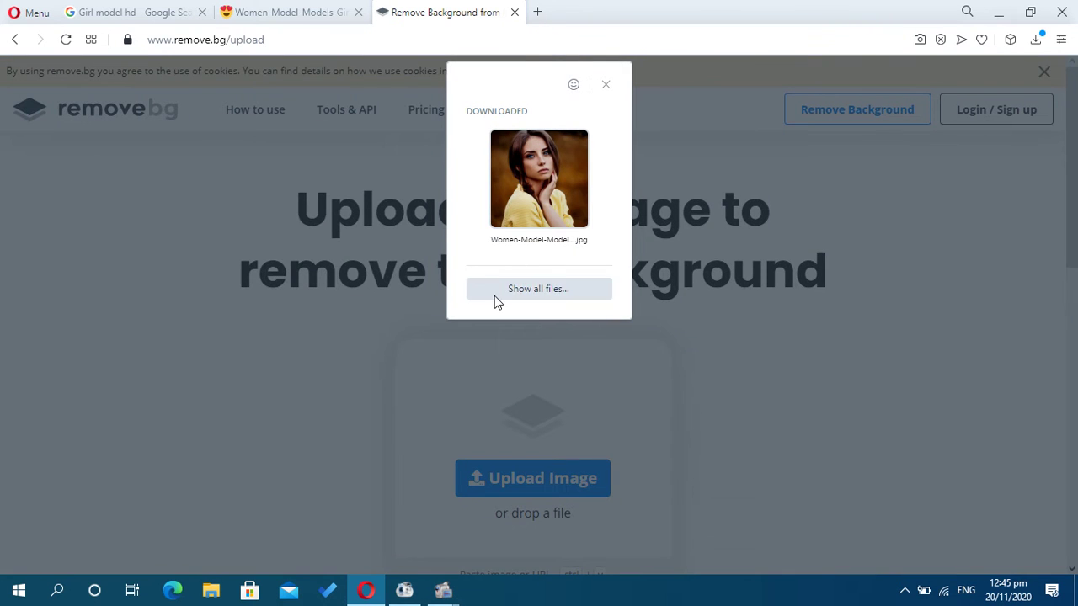
click(495, 297)
click(73, 112)
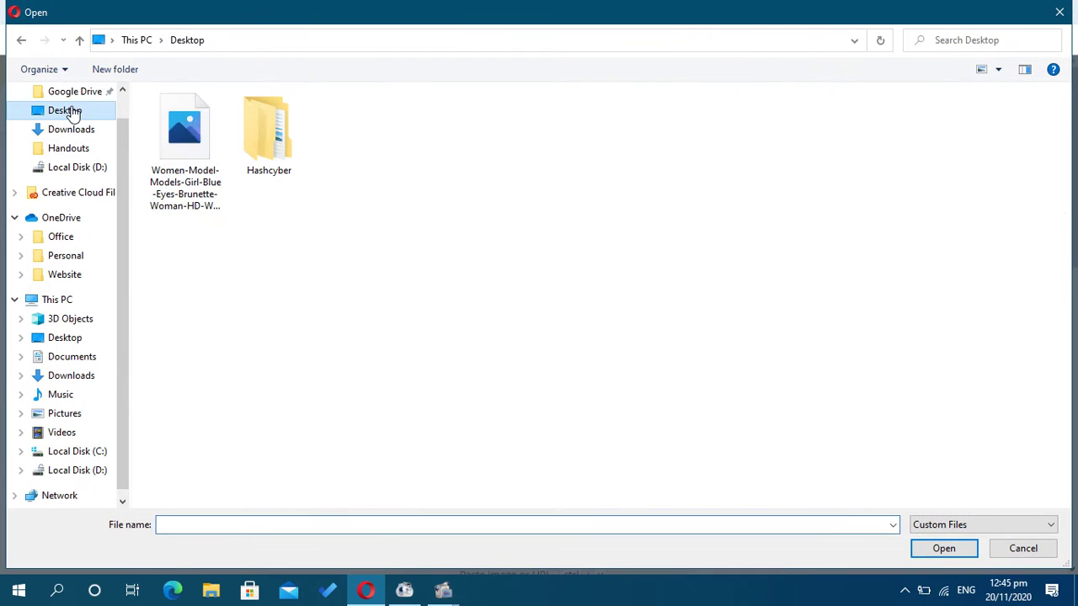
double_click(193, 133)
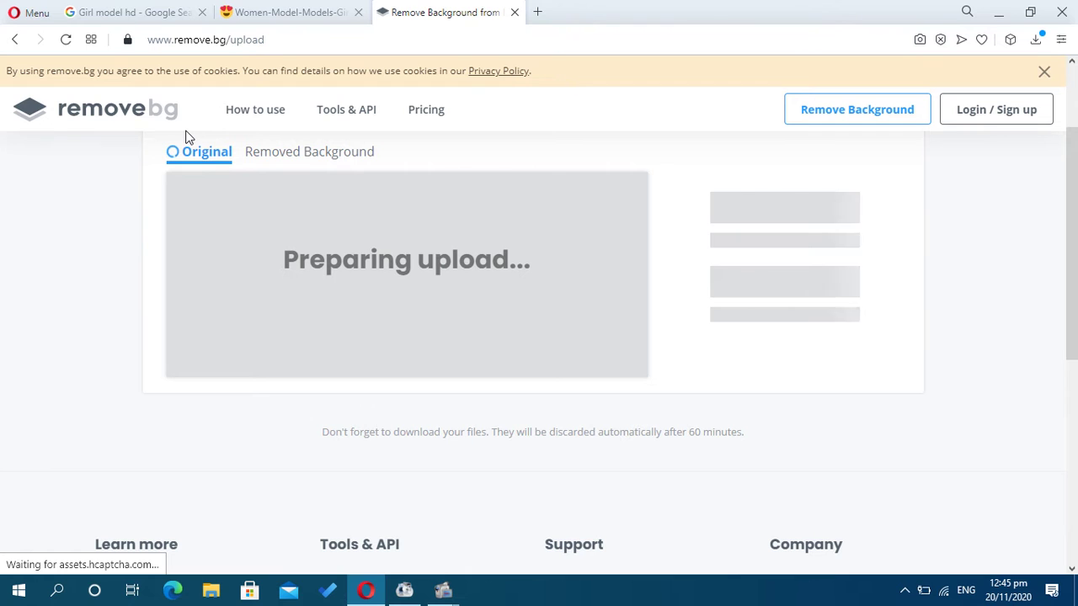
Download the background-free result at the 605 × 412 preview size.
scroll(114, 358, up, 2)
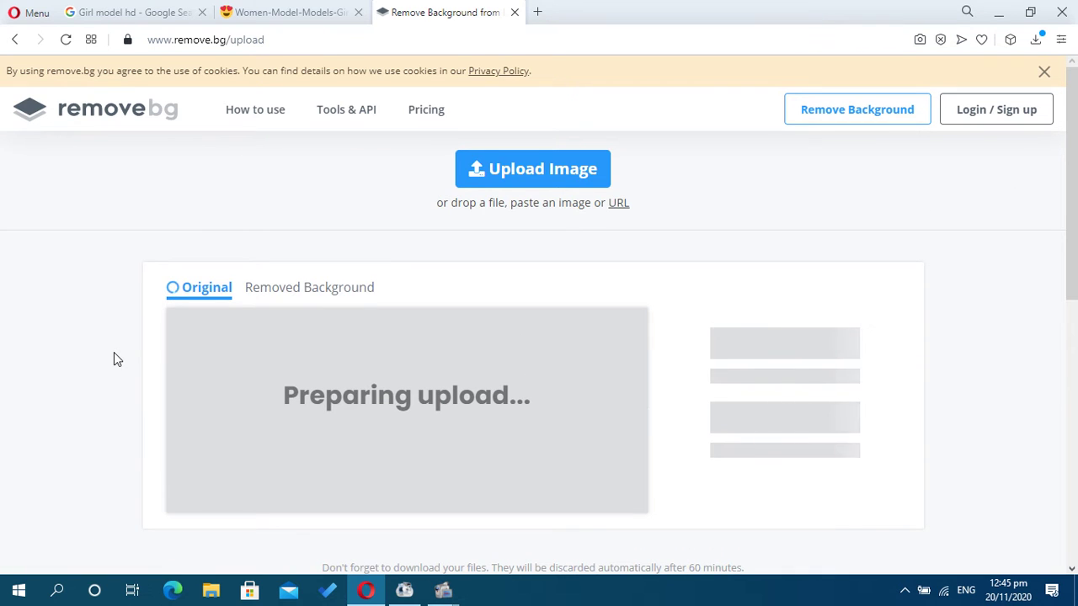
scroll(117, 359, down, 1)
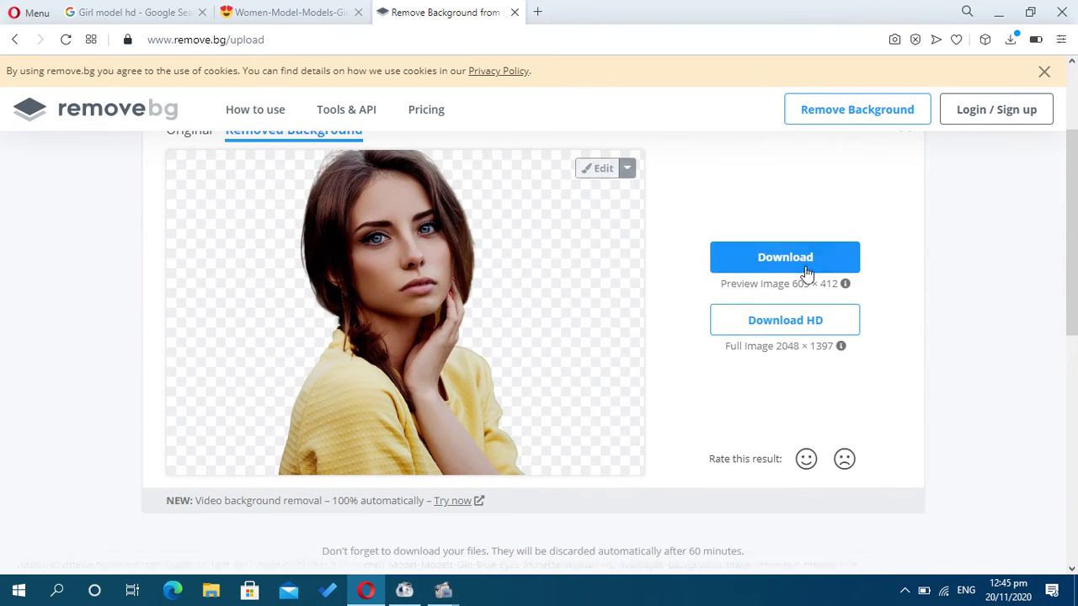
click(807, 272)
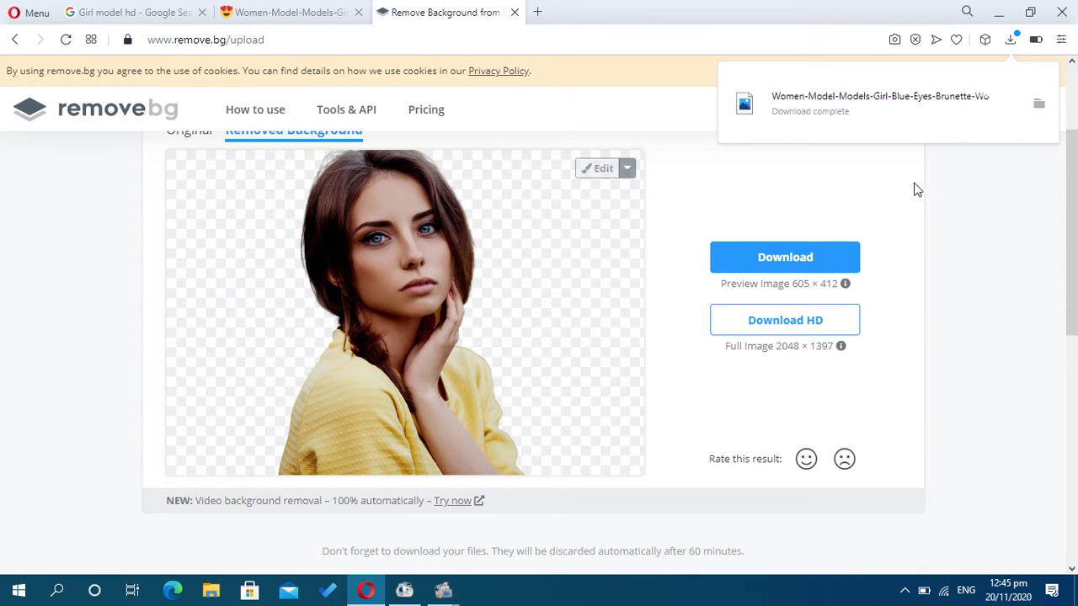
Show the downloaded cutout in the Downloads folder and open it in Photoshop, minimizing the browser.
click(1041, 103)
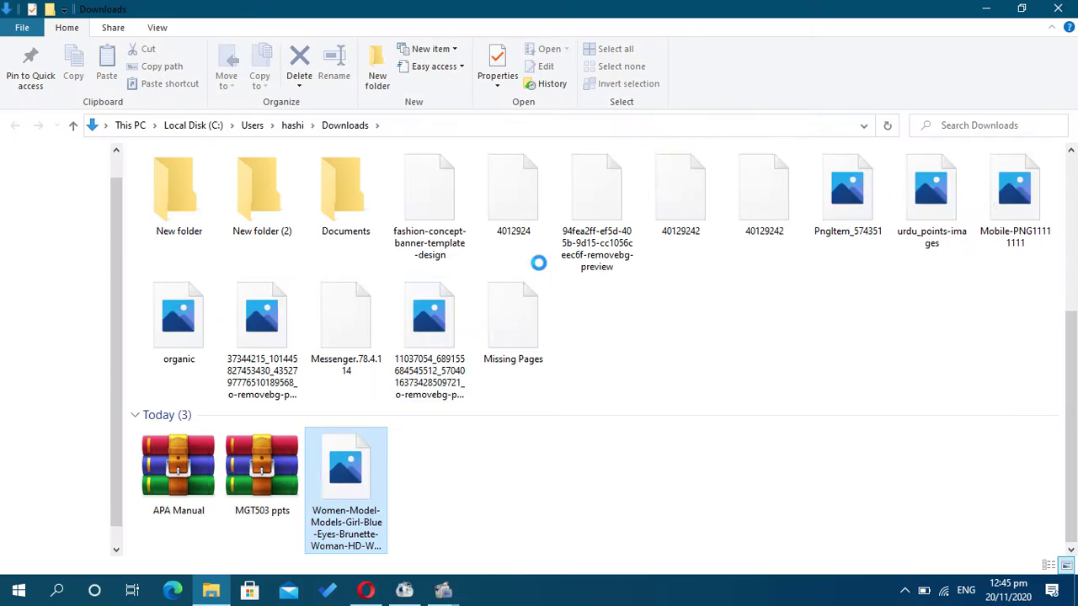
right_click(371, 503)
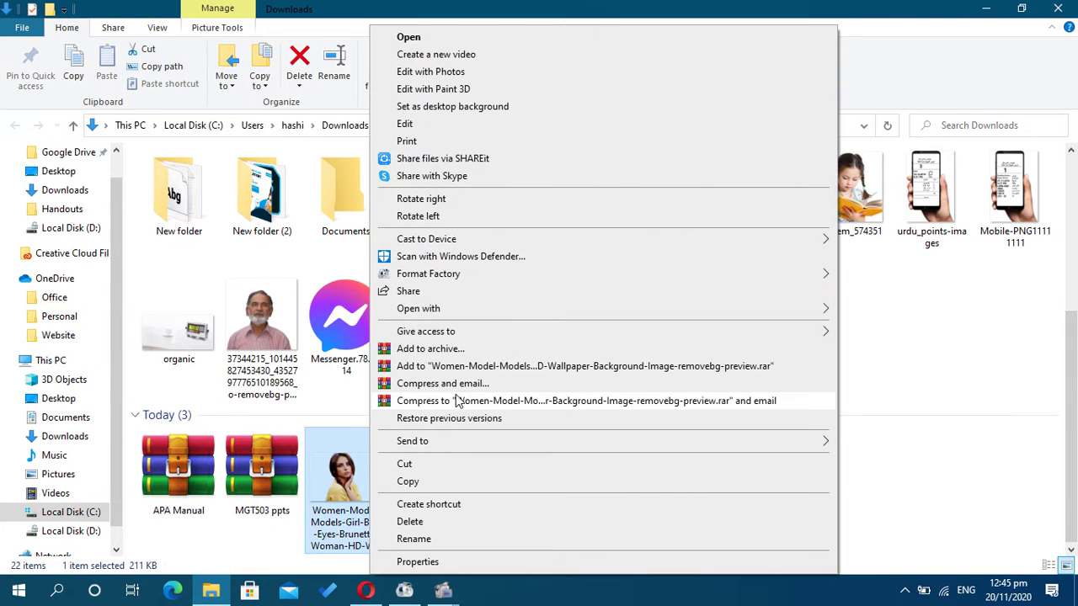
mouse_move(647, 314)
key(alt+Tab)
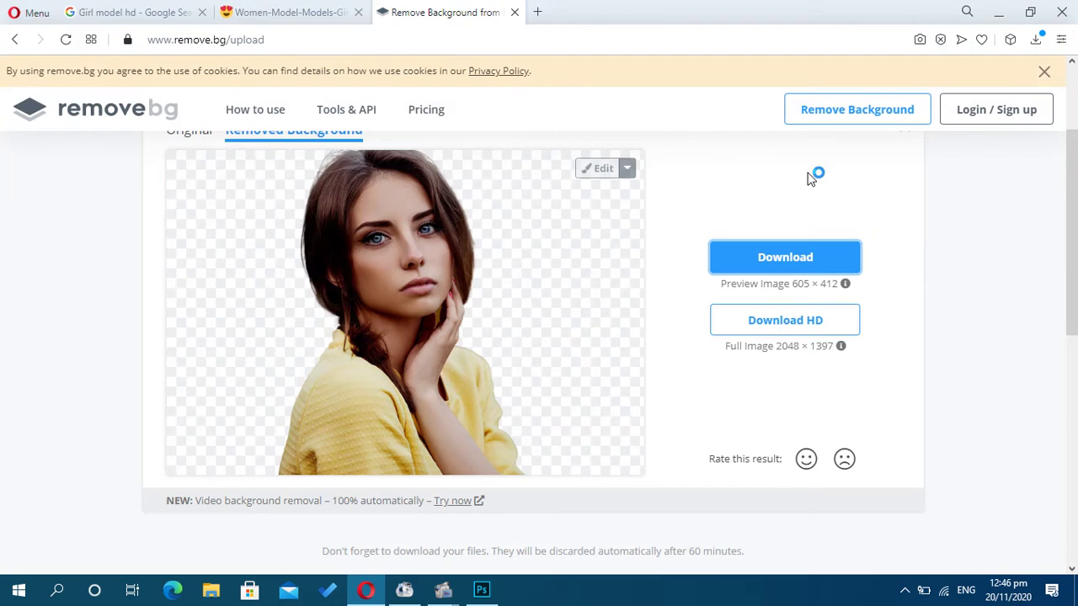
click(481, 593)
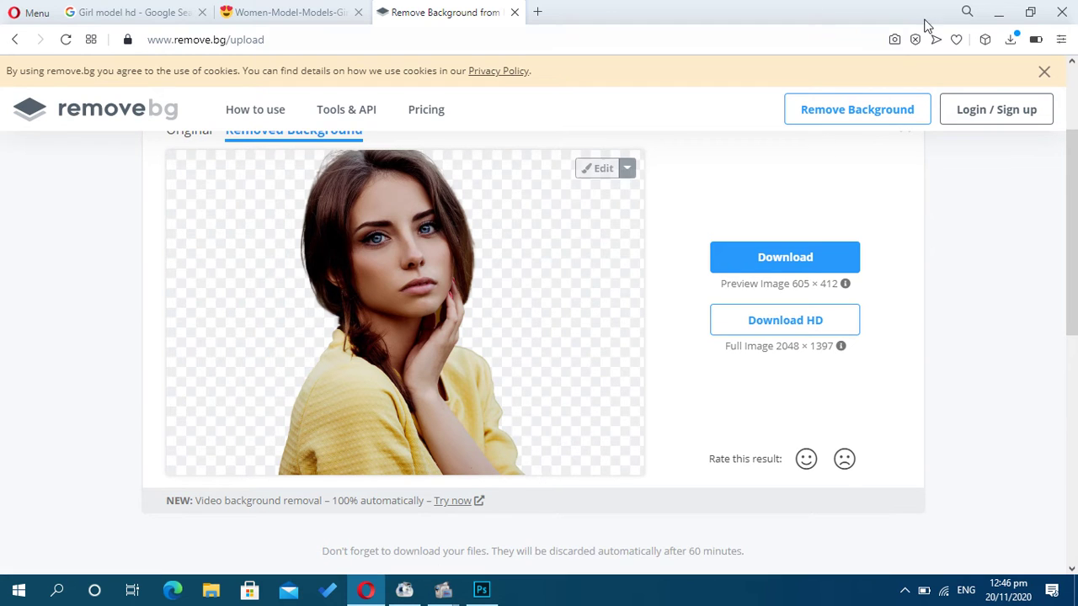
click(1008, 8)
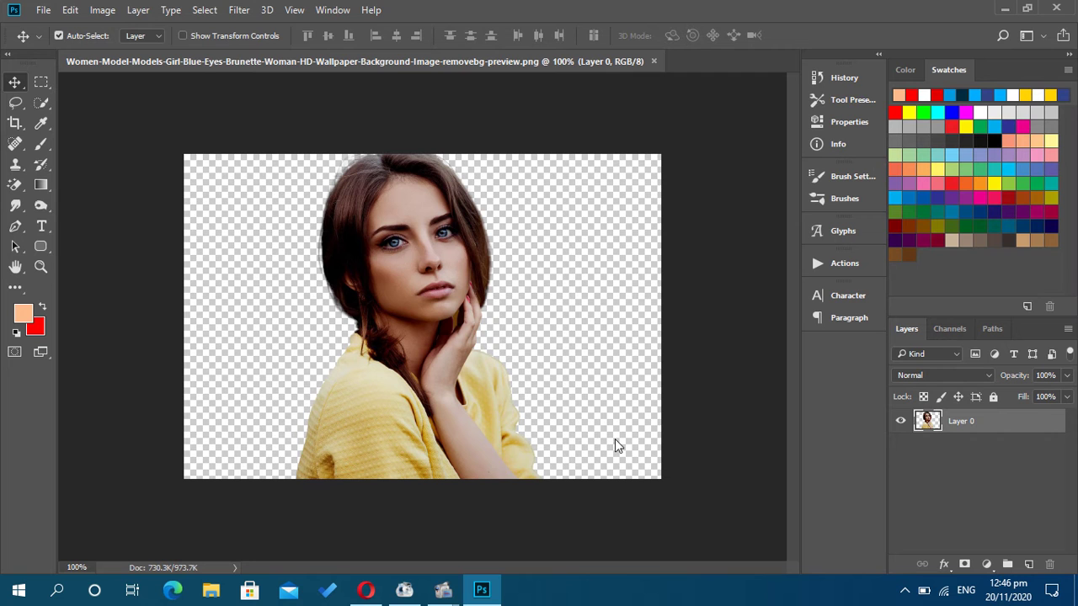
Switch back to Opera and search for "background hd" in a new tab, showing the image results.
click(366, 589)
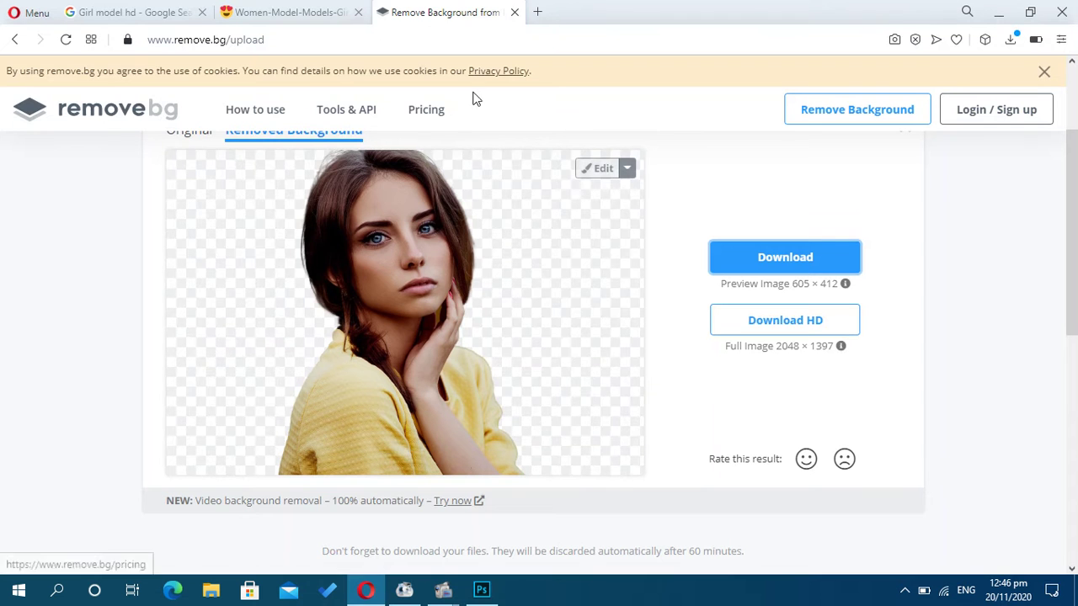
click(539, 12)
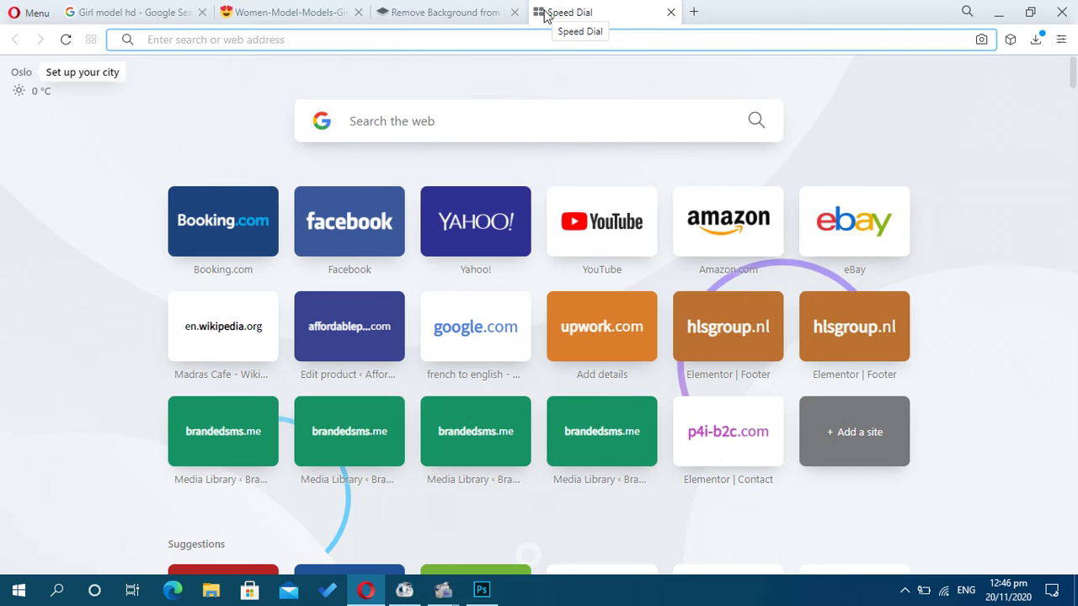
text(h)
key(BackSpace)
key(BackSpace)
text(backgro)
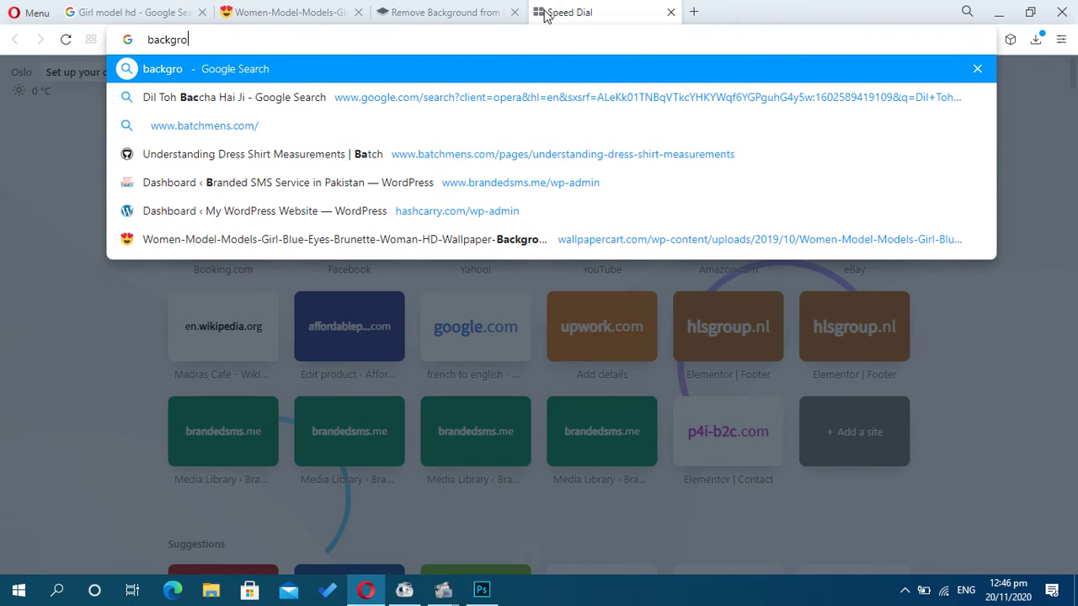
text(und hd)
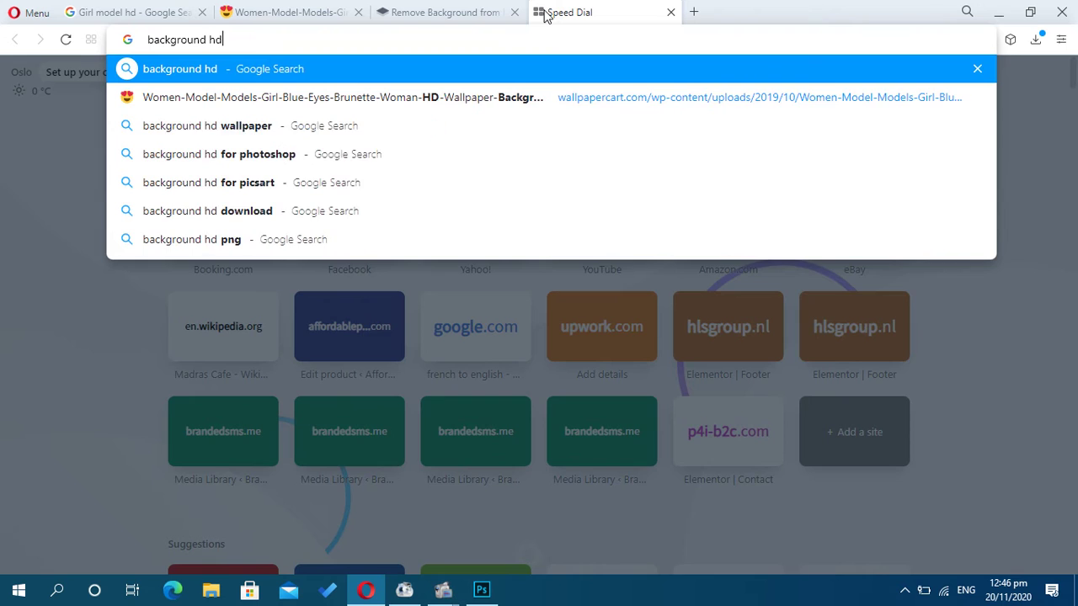
key(Return)
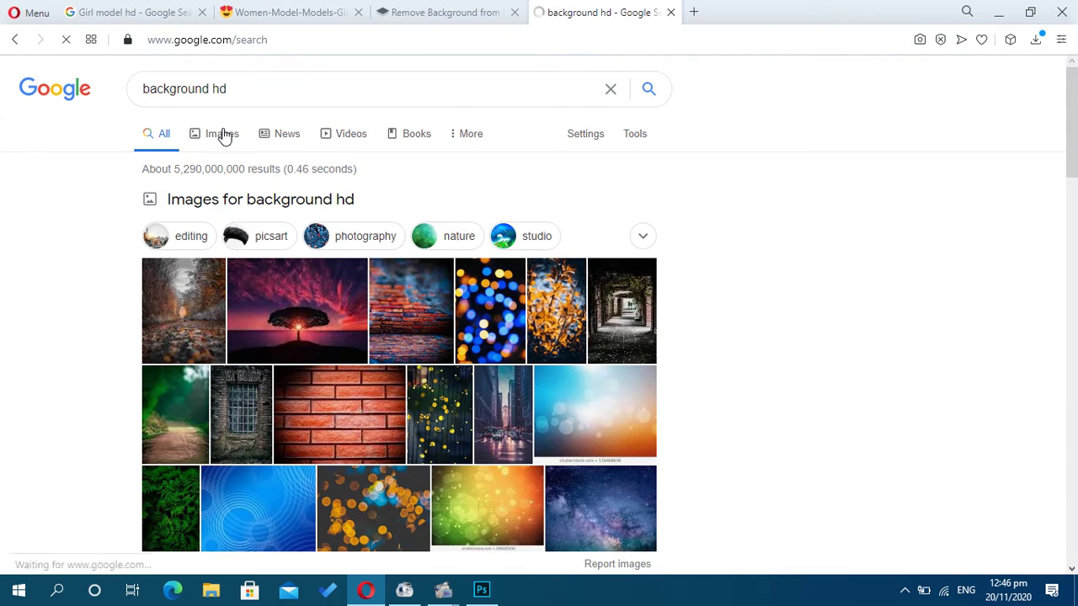
click(222, 132)
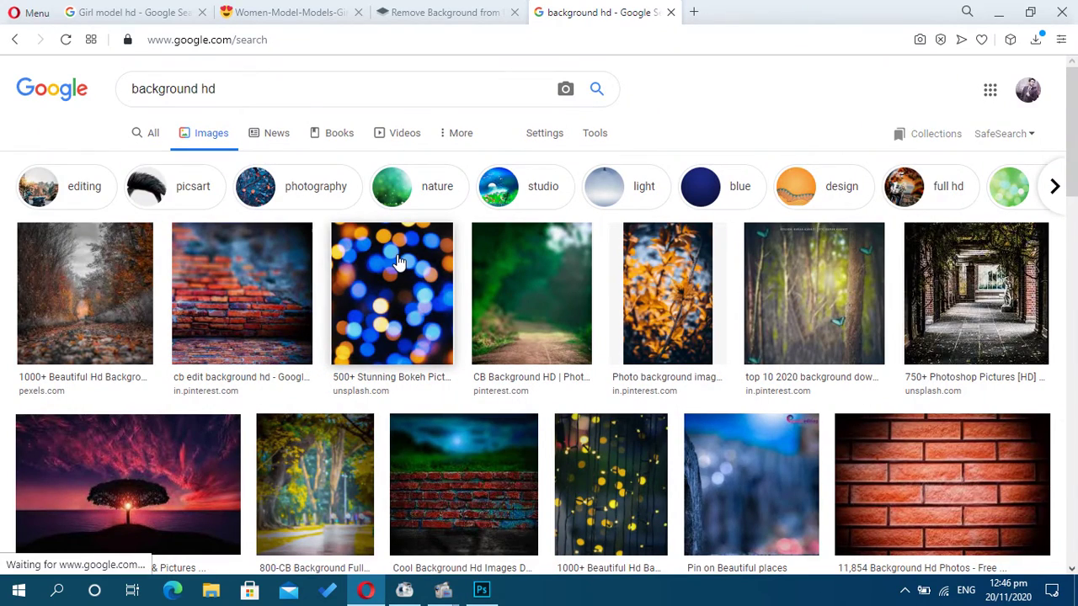
Browse the "background hd" image results for a suitable new background photo.
scroll(399, 262, down, 1)
scroll(399, 263, down, 2)
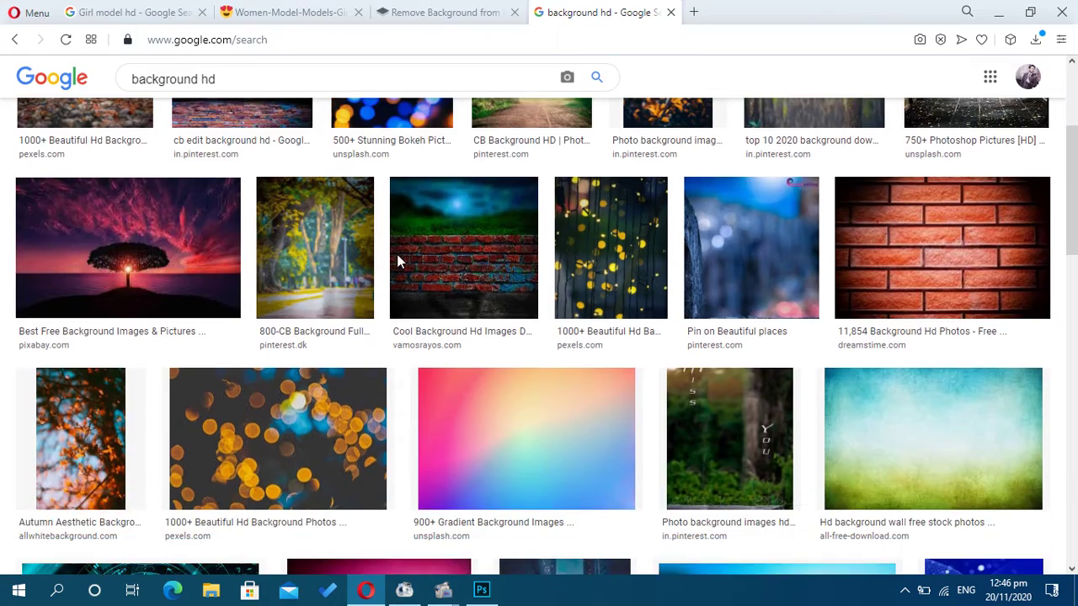
scroll(399, 262, up, 2)
scroll(399, 263, up, 1)
scroll(399, 263, down, 2)
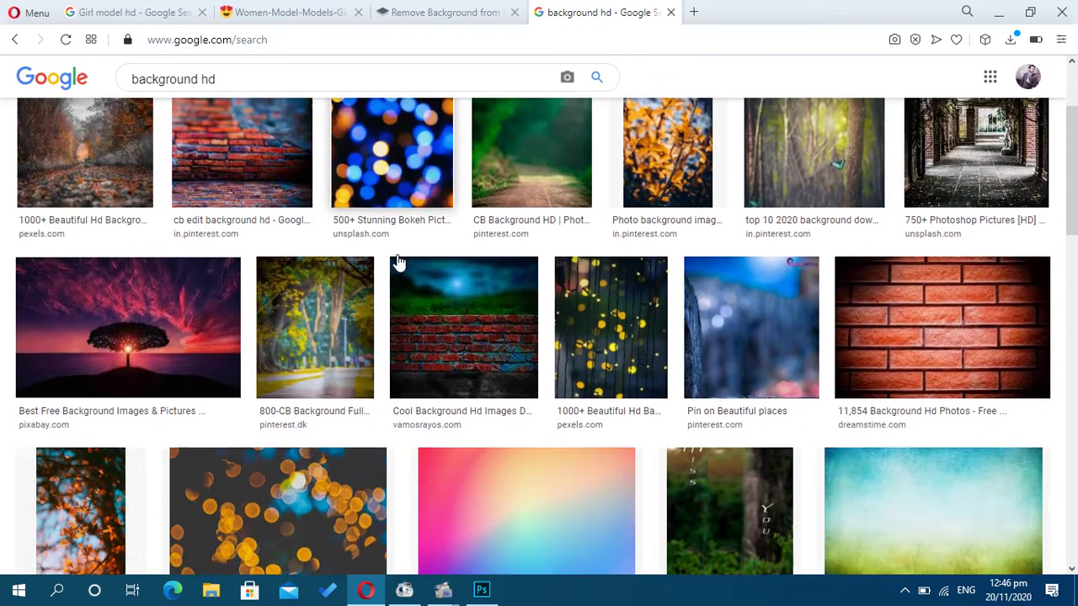
scroll(399, 262, down, 3)
scroll(399, 263, down, 6)
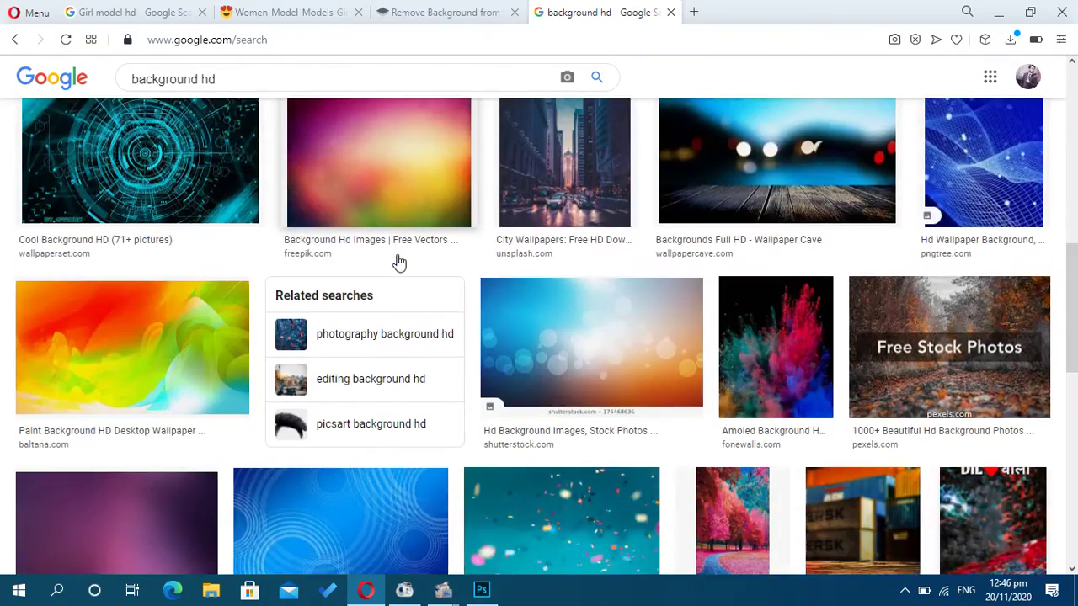
scroll(399, 262, up, 1)
scroll(399, 262, down, 5)
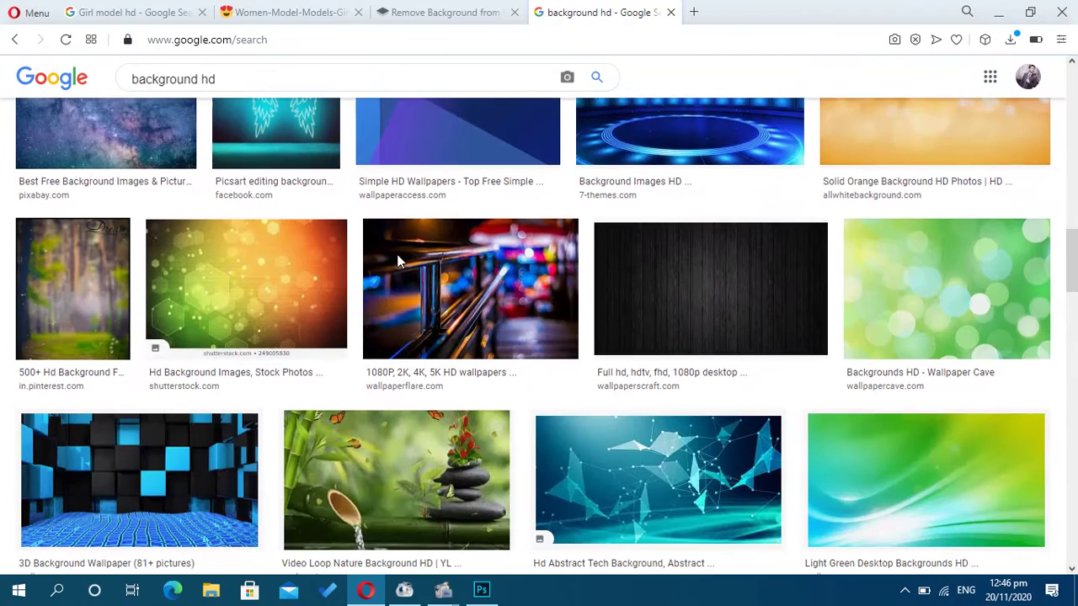
scroll(399, 262, down, 1)
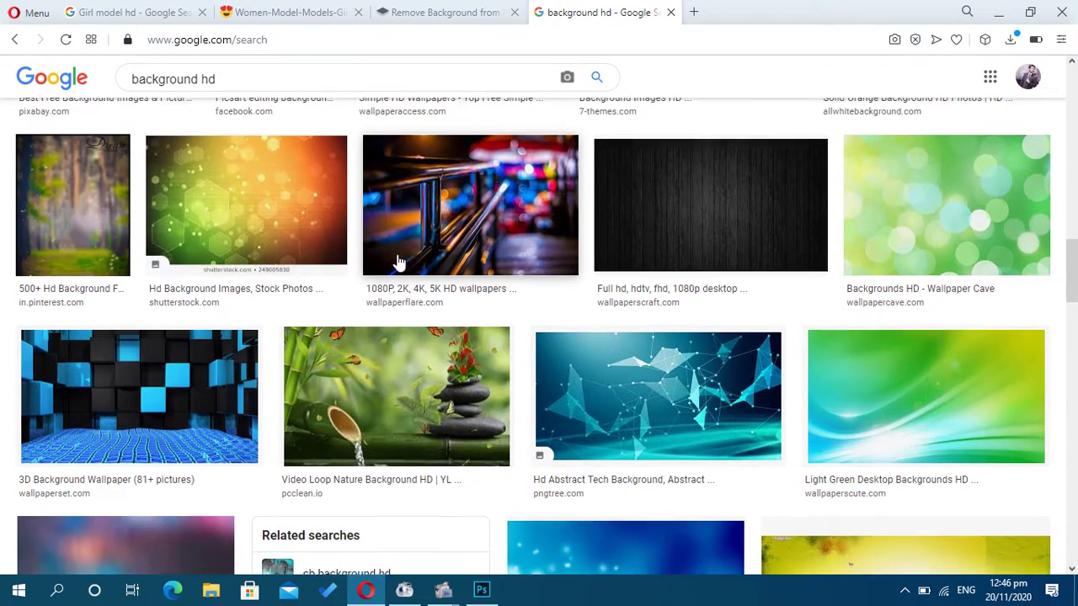
scroll(399, 263, down, 4)
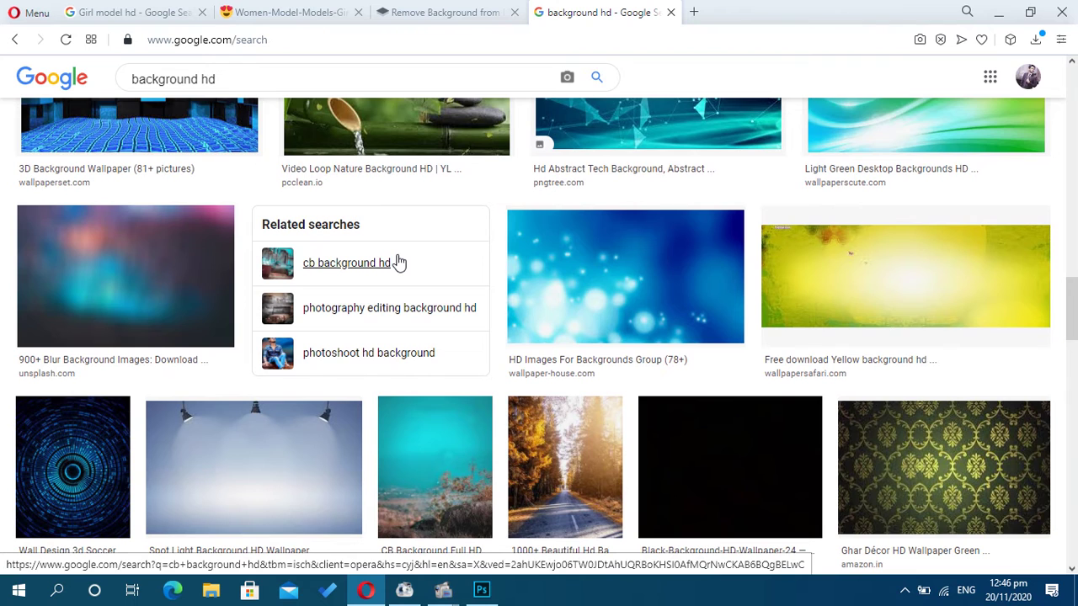
scroll(399, 263, down, 2)
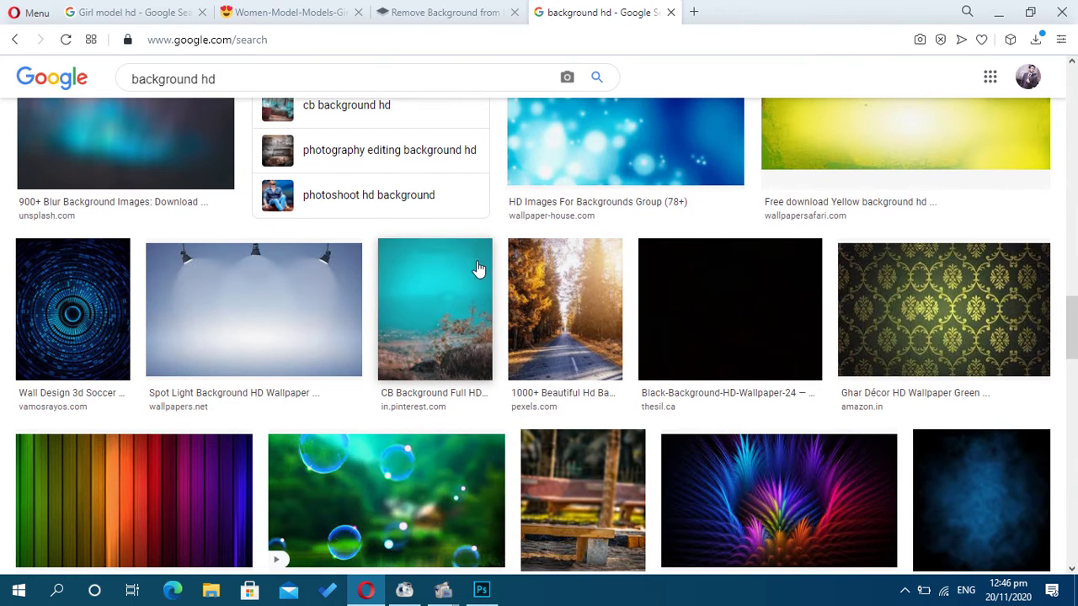
scroll(478, 267, down, 2)
scroll(585, 344, down, 2)
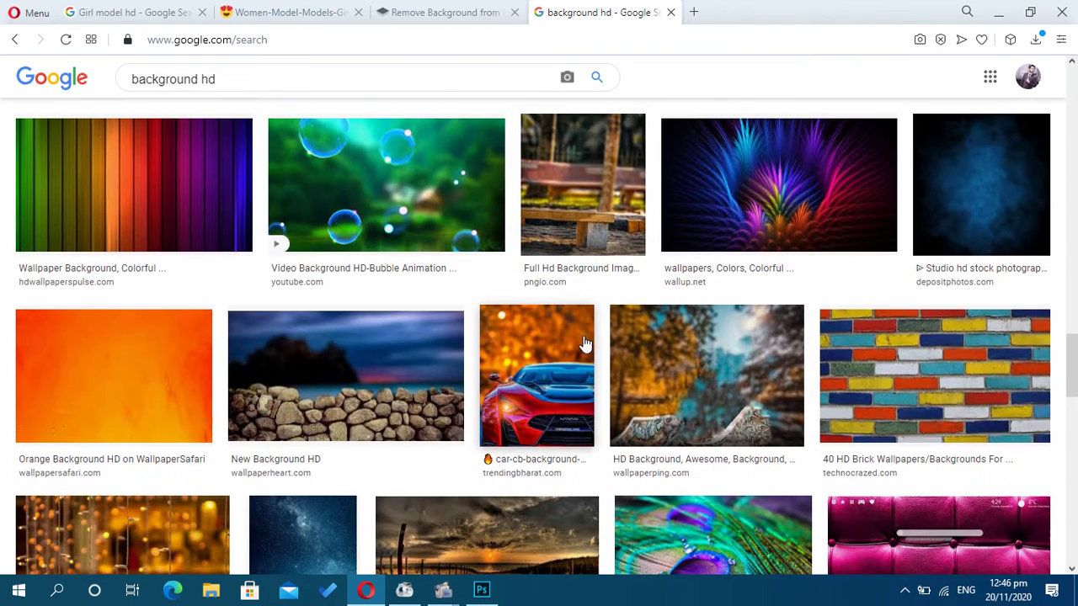
scroll(585, 343, down, 3)
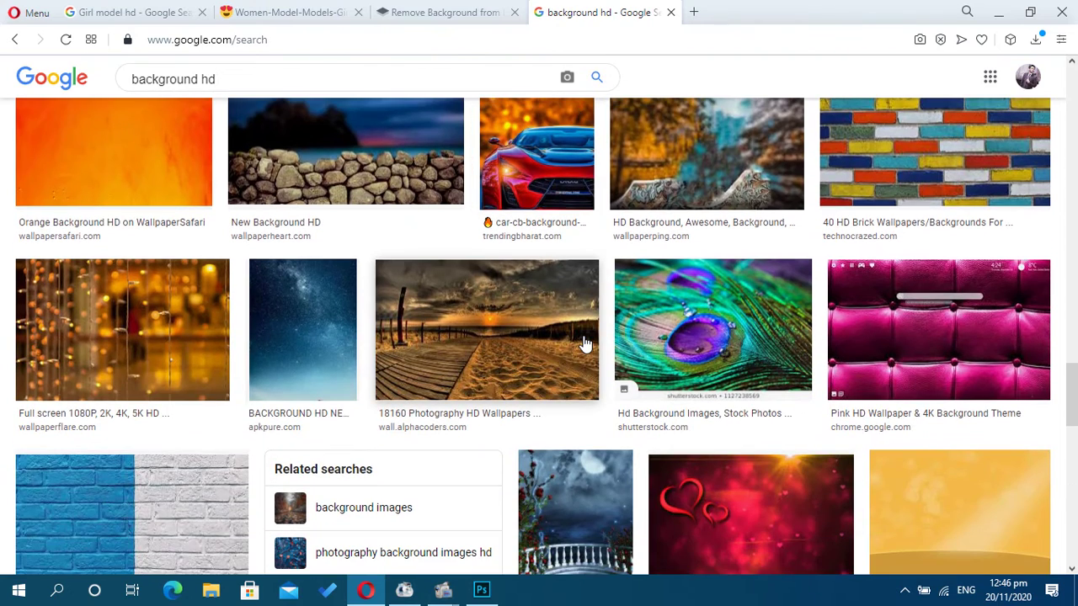
Preview the golden string-lights image and the beach boardwalk sunset, and open the sunset image full-size in a new tab.
click(157, 344)
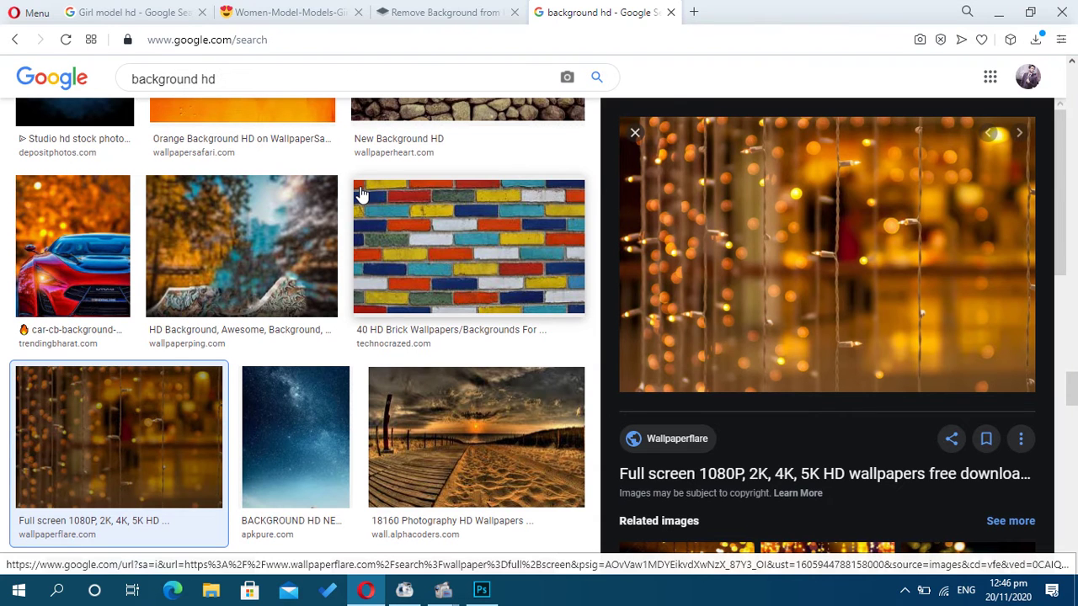
click(475, 436)
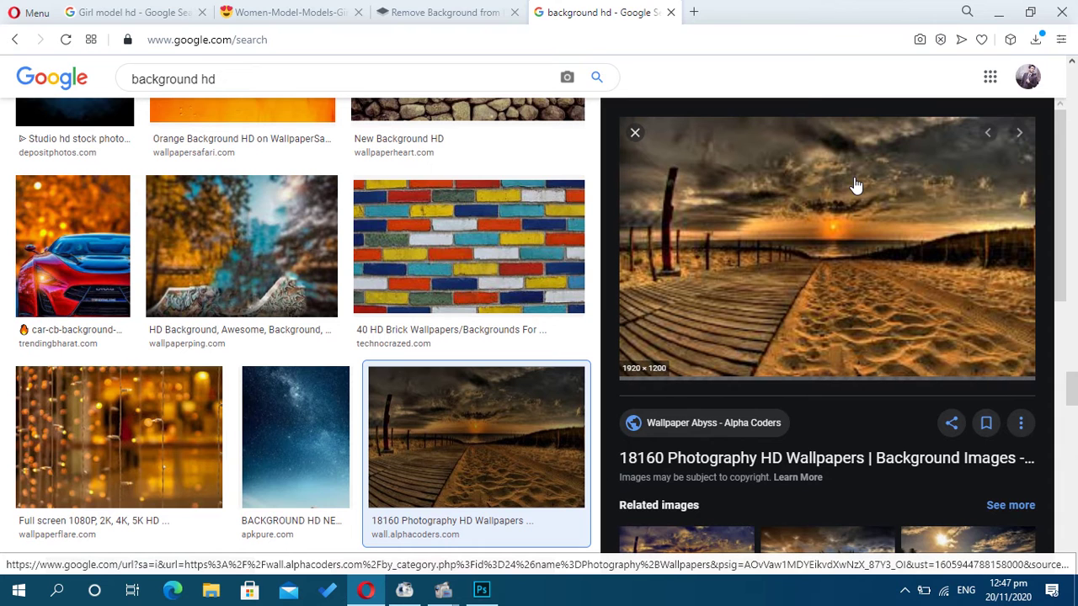
right_click(854, 178)
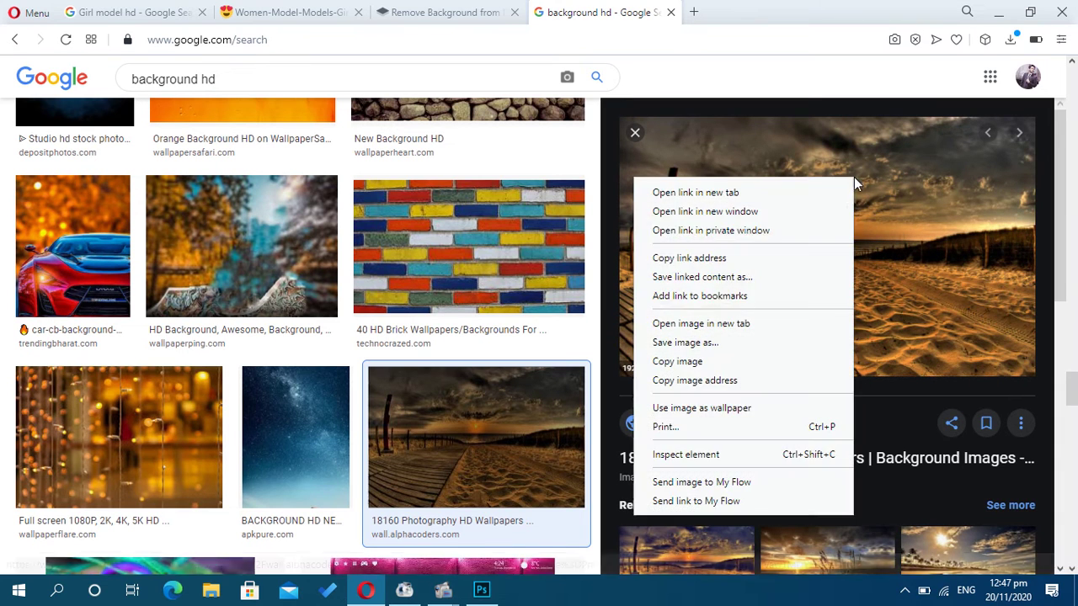
click(758, 321)
click(731, 12)
Save the full-size beach sunset image to the Desktop as thumb-1920-85305.
click(469, 243)
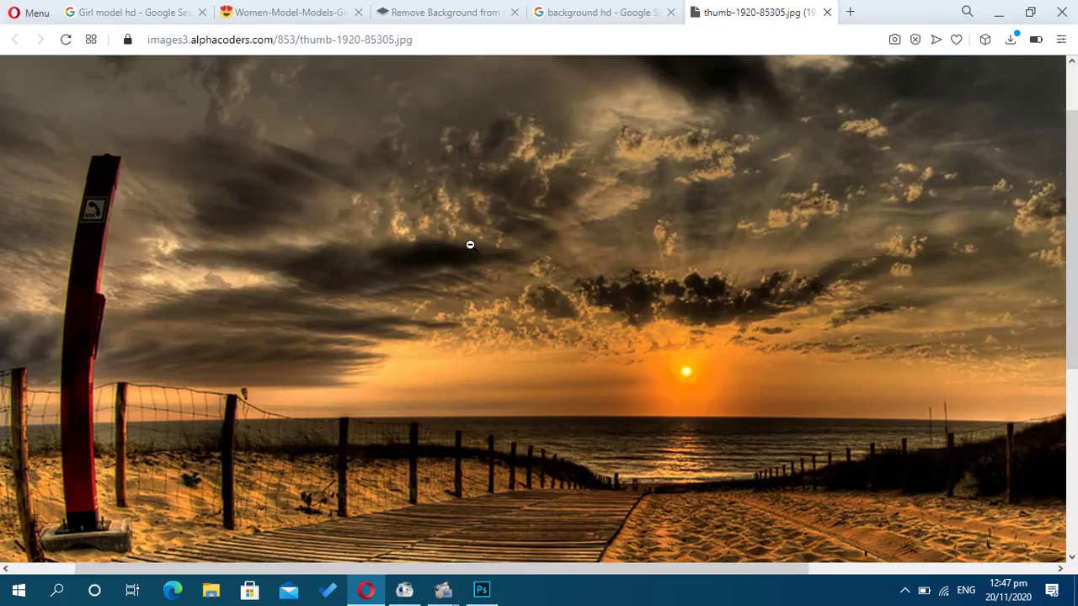
click(469, 243)
right_click(469, 243)
click(484, 282)
key(Return)
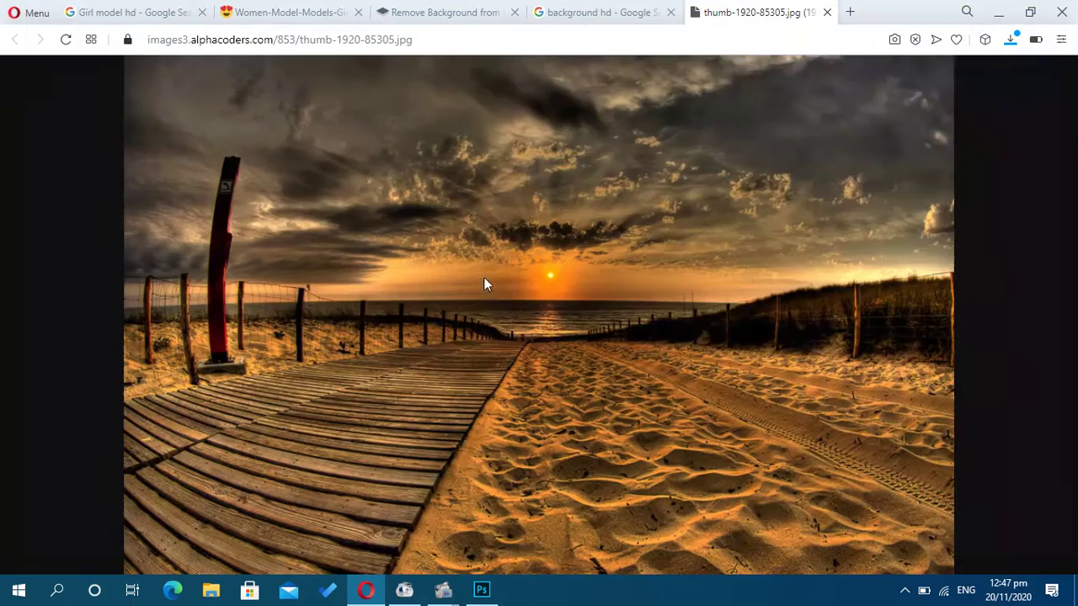
Switch to Photoshop and open the thumb-1920-85305 image from the Desktop.
click(487, 597)
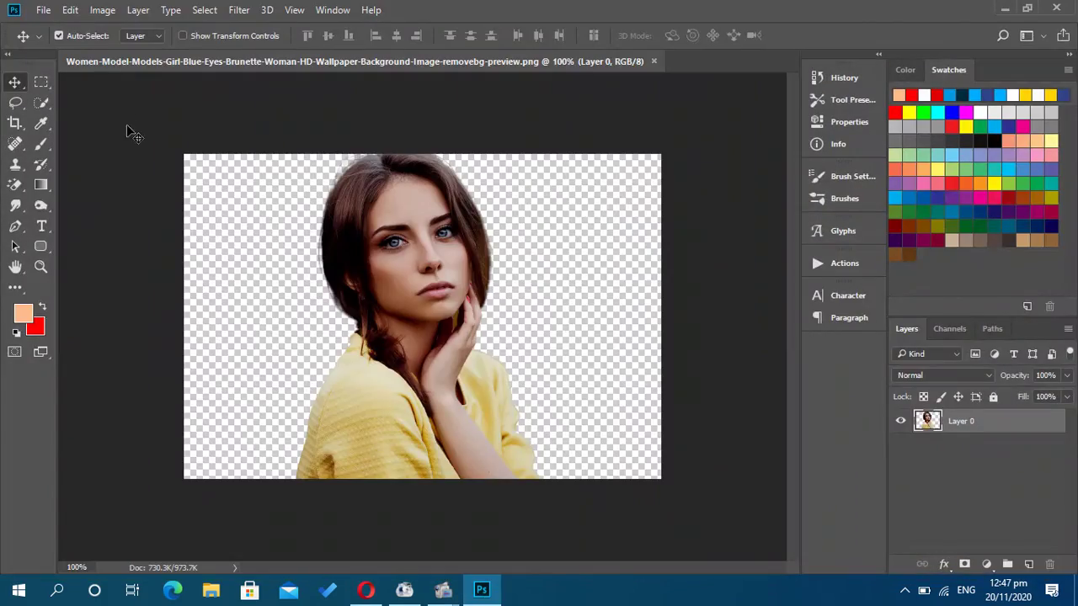
click(39, 9)
click(49, 41)
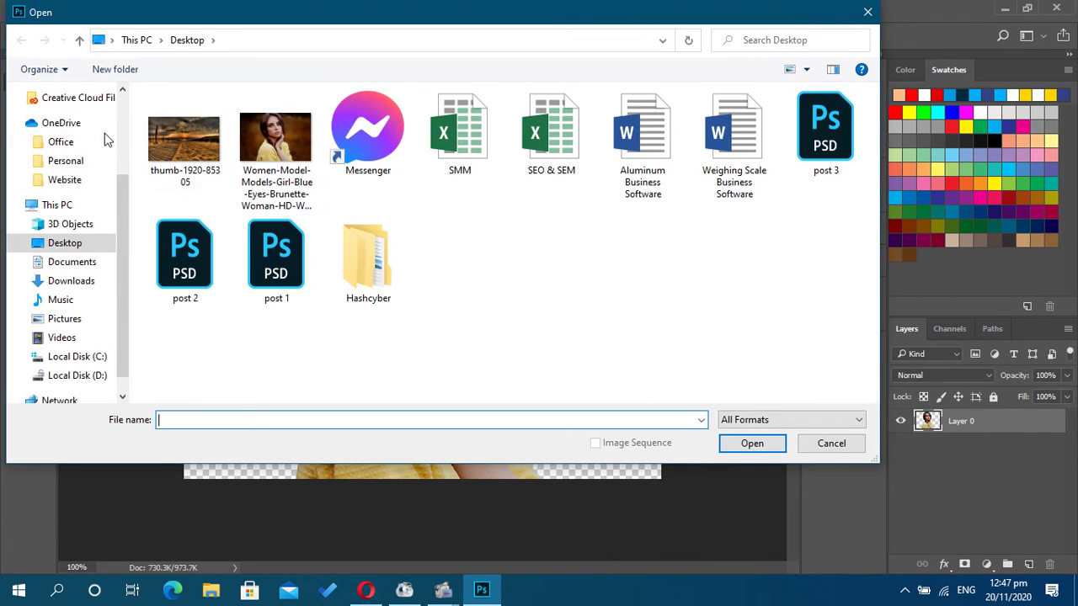
double_click(208, 142)
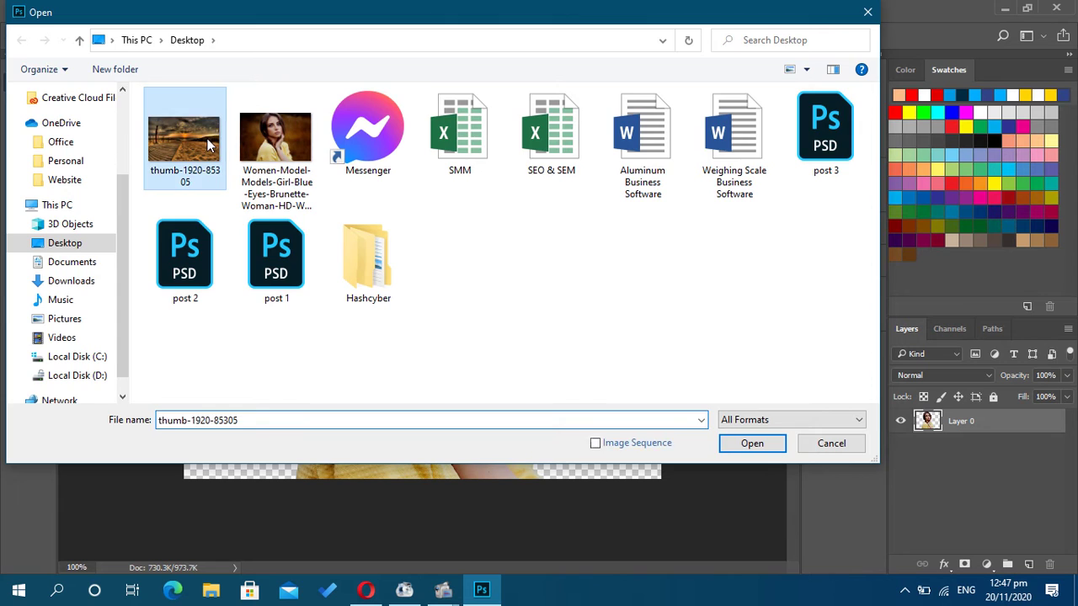
Copy the entire beach image, close its document, and paste it into the model document beneath the cutout layer.
key(ctrl+a)
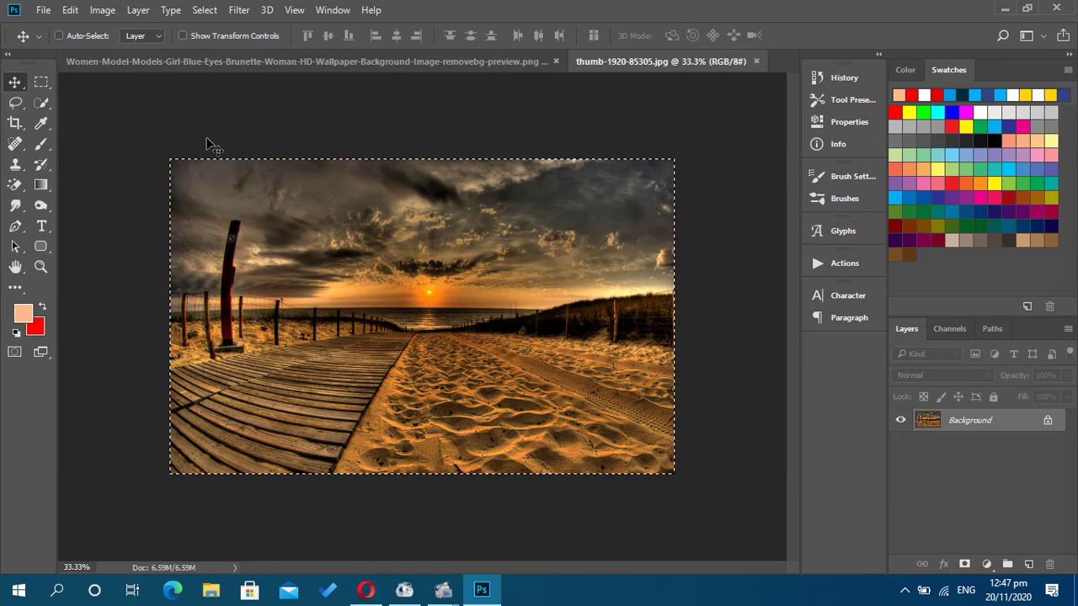
key(ctrl+w)
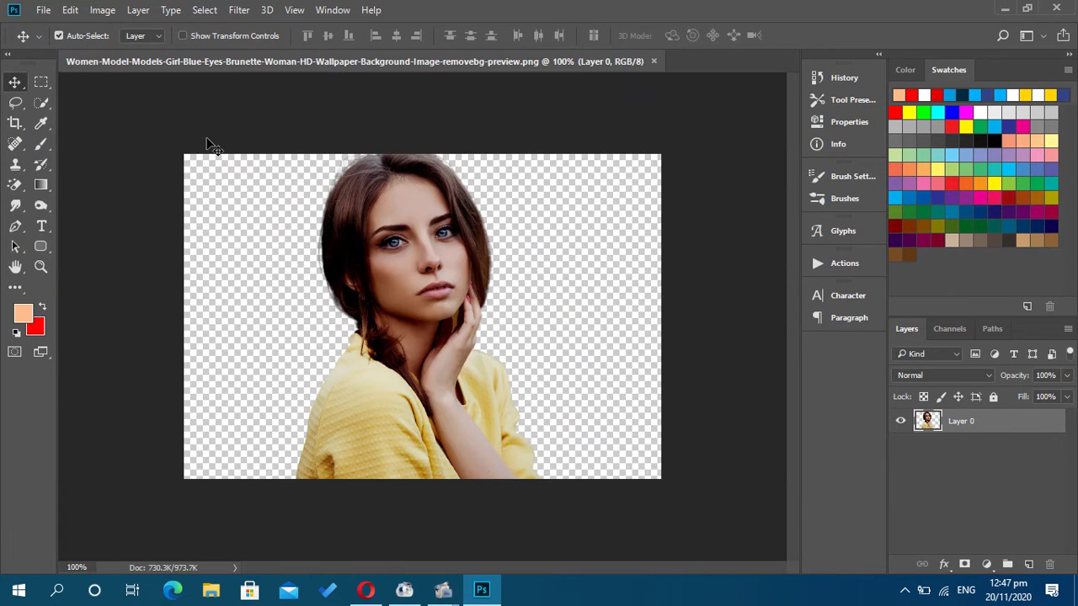
key(ctrl+v)
drag(937, 427, 943, 483)
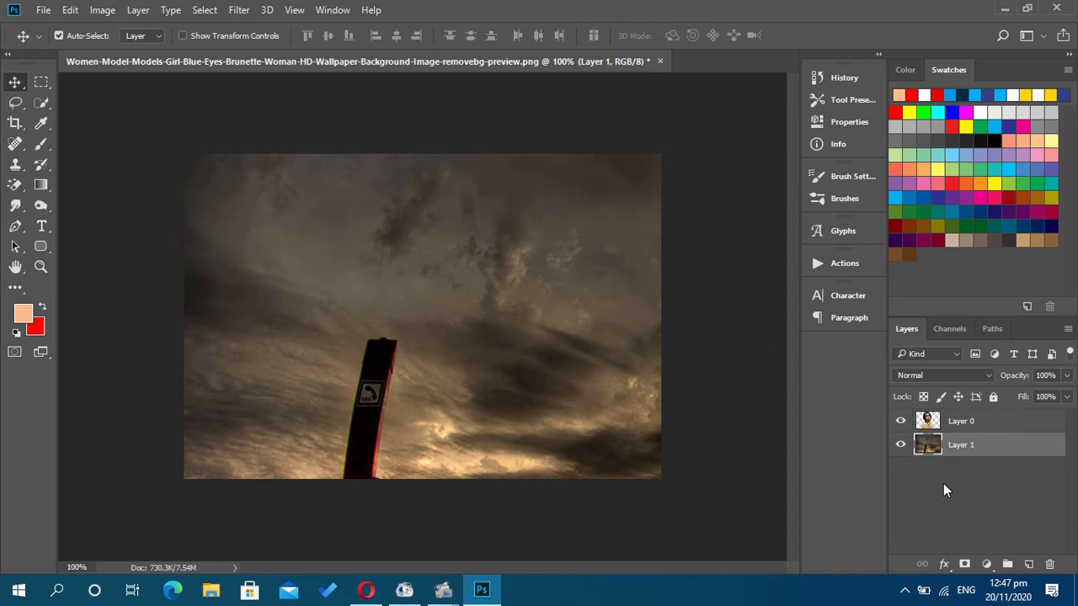
Start a Free Transform on the beach layer and move it so the boardwalk and sea horizon lie behind the model.
key(ctrl+t)
drag(618, 516, 294, 286)
drag(603, 462, 412, 392)
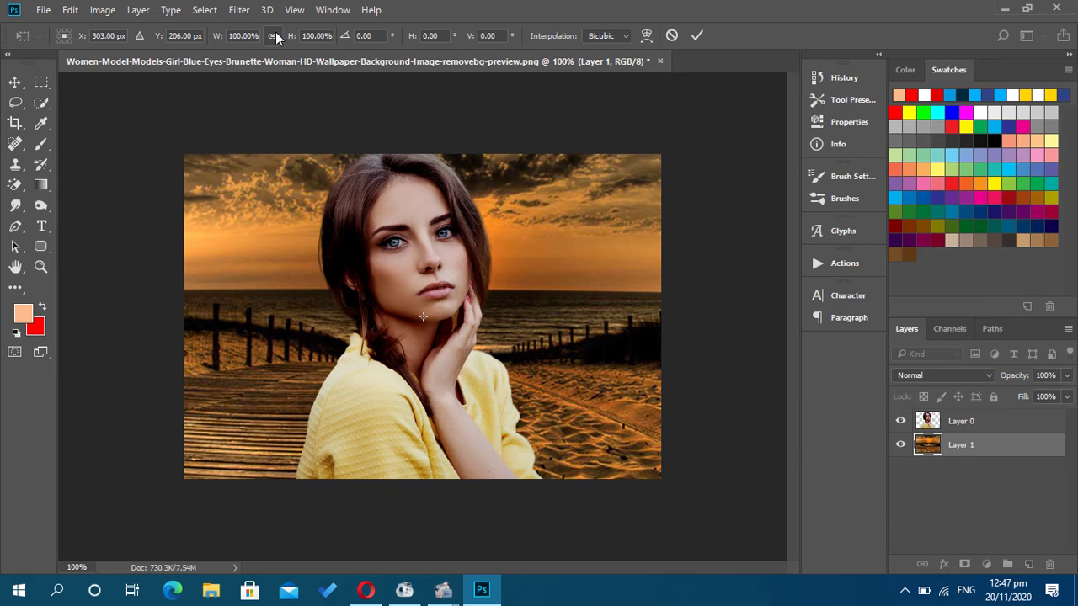
Scale the beach layer proportionally to 35% width and height and apply the transform.
click(236, 38)
key(Up)
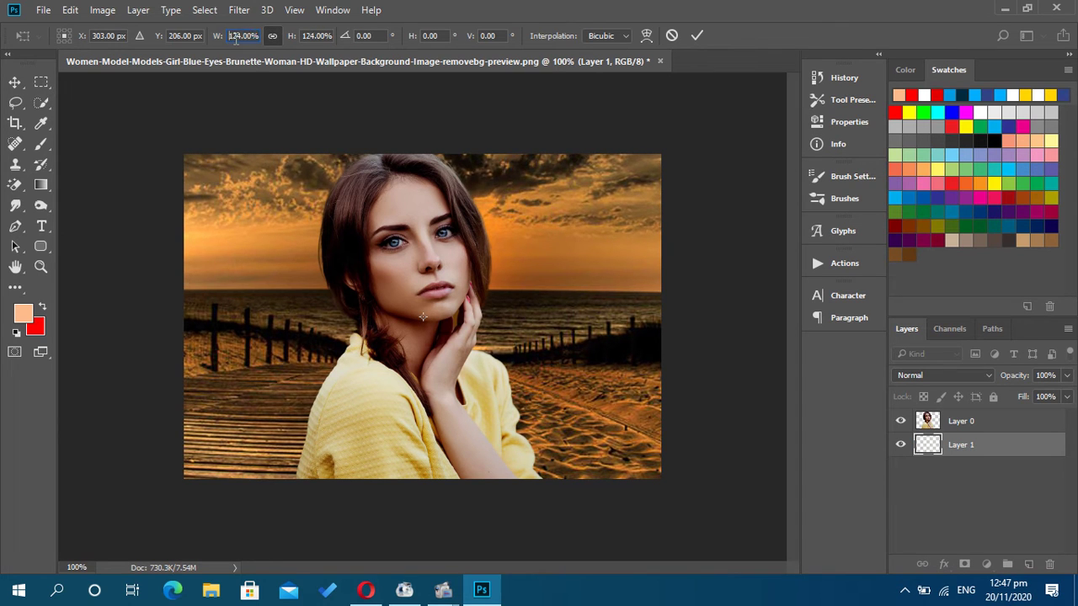
key(Up)
key(Up)
key(Up)
key(Up)
key(Up)
key(Up)
key(Up)
key(Down)
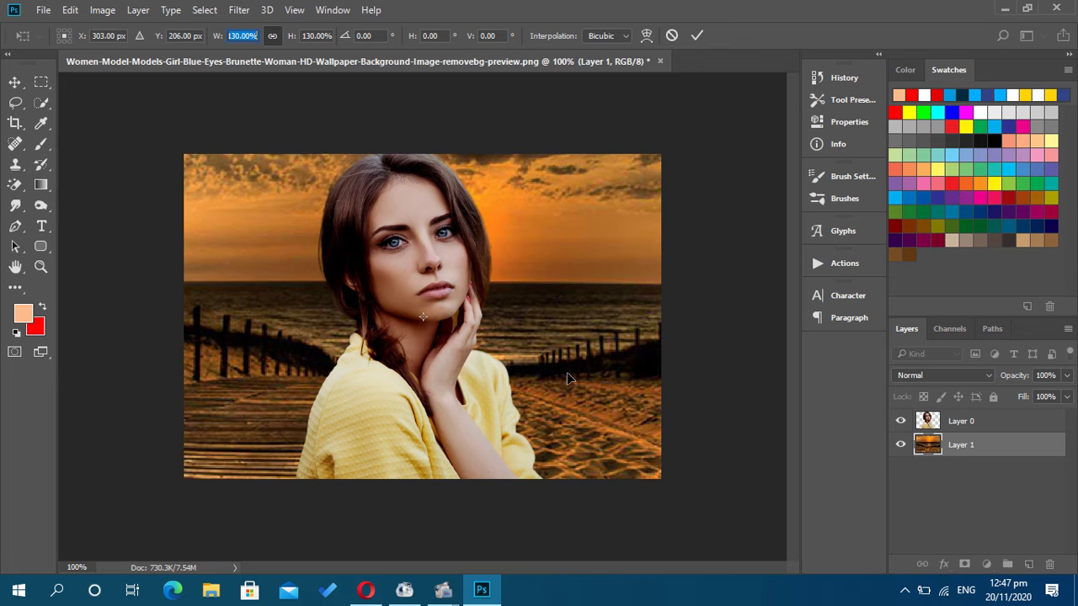
key(Down)
key(Down)
key(Down)
key(Down)
key(Down)
key(Down)
key(Down)
key(Down)
key(Down)
key(Down)
key(Down)
key(Down)
key(Down)
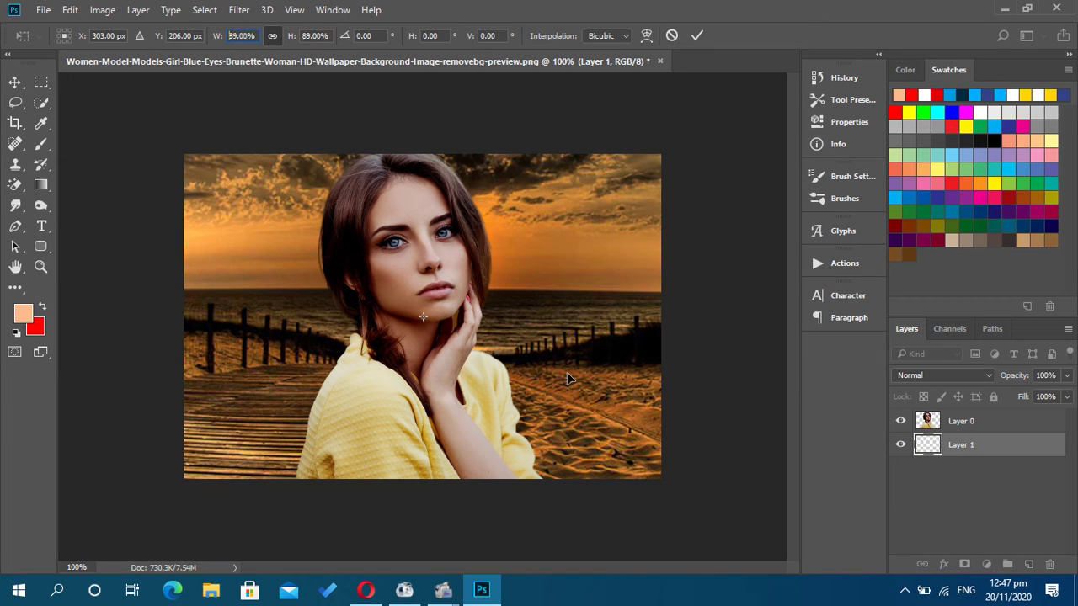
key(Down)
key(Down)
key(Down)
key(Down)
key(Down)
key(Down)
key(Down)
key(Down)
key(Down)
key(Down)
key(Down)
key(Down)
key(Down)
key(Down)
key(Down)
key(Down)
key(Down)
key(Down)
key(Down)
key(Down)
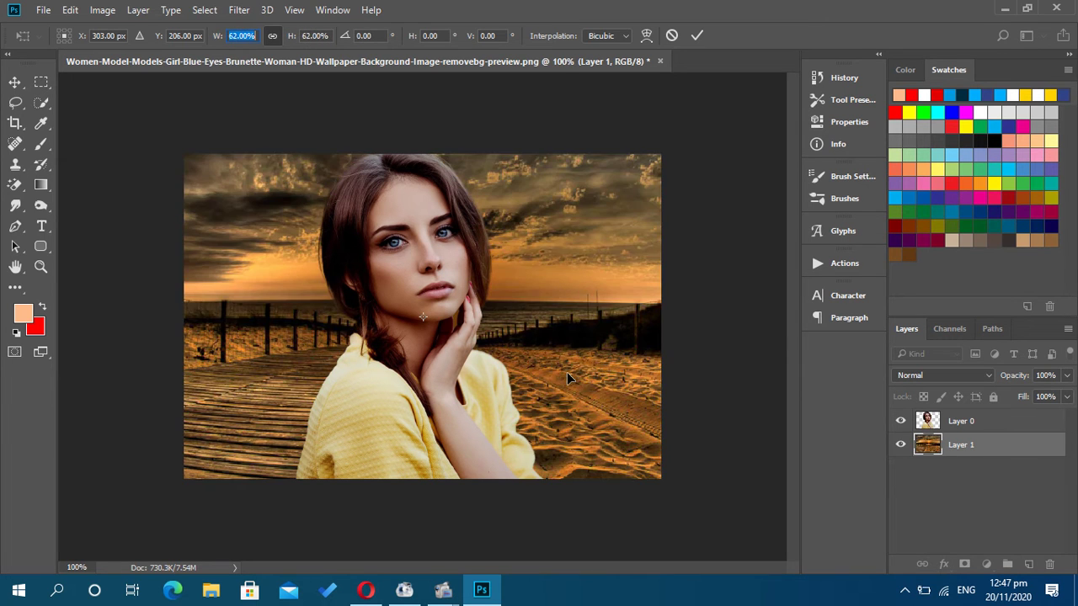
key(Down)
key(Down)
key(Down)
key(Down)
key(Down)
key(Down)
key(Down)
key(Down)
key(Down)
key(Down)
key(Down)
key(Down)
key(Down)
key(Down)
key(Down)
key(Down)
key(Down)
key(Down)
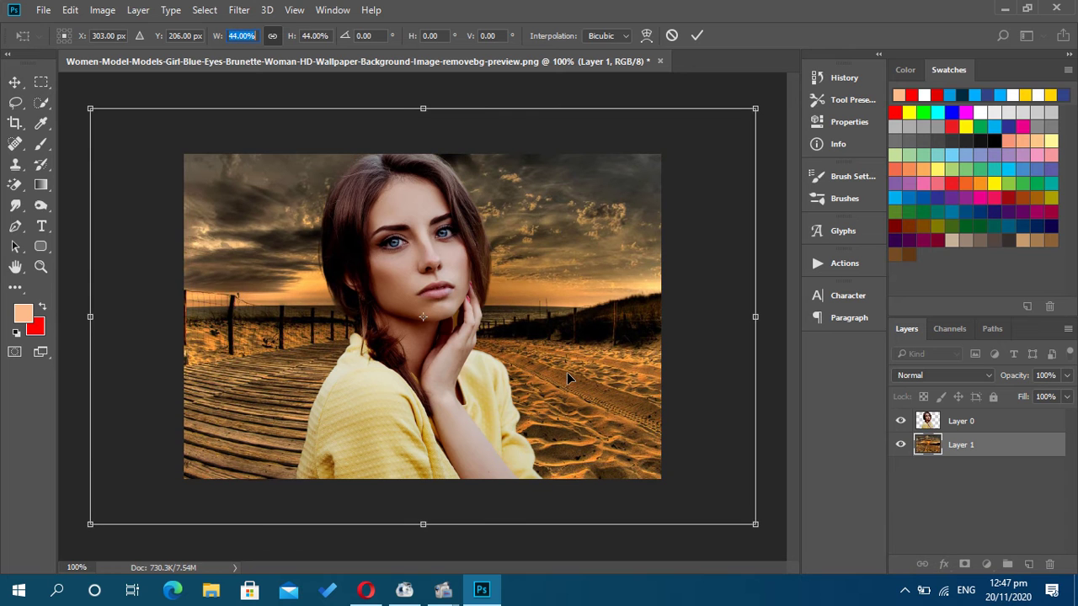
key(Down)
key(Down)
key(Down)
key(Down)
key(Down)
key(Down)
key(Down)
key(Down)
key(Down)
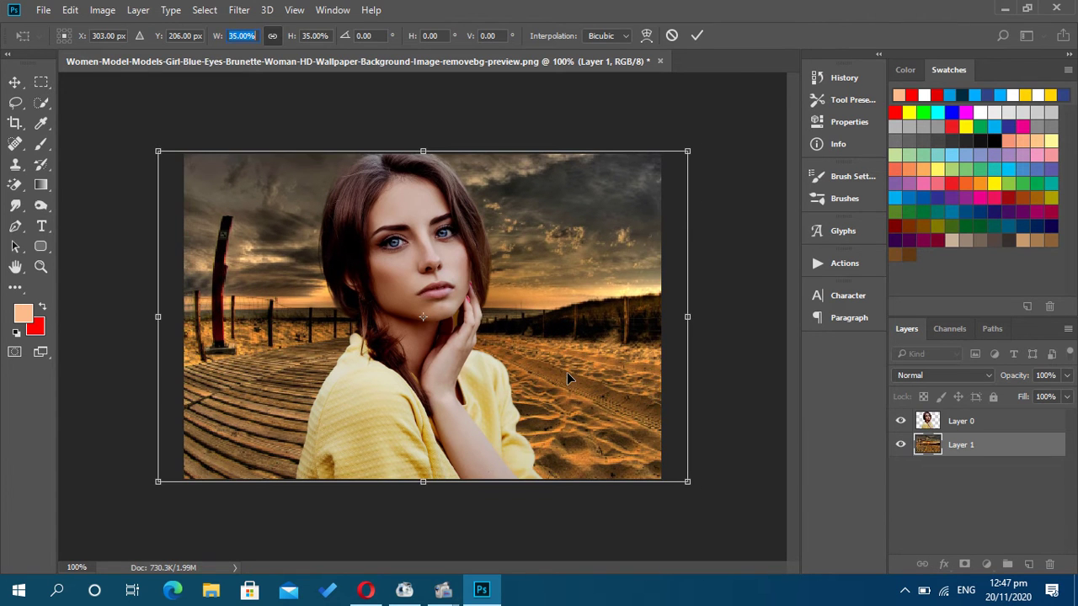
click(695, 36)
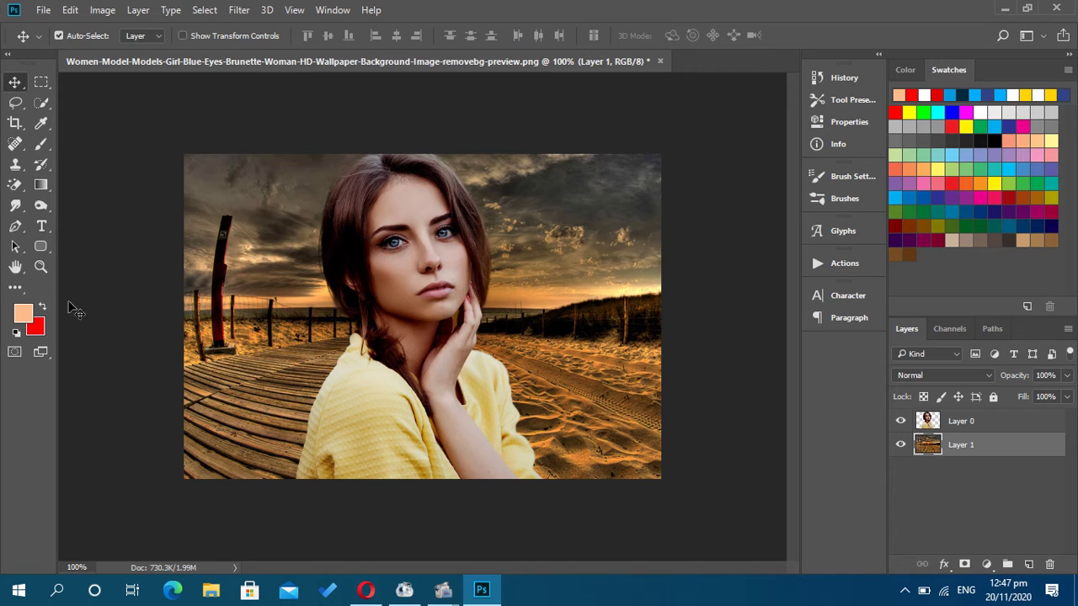
click(15, 205)
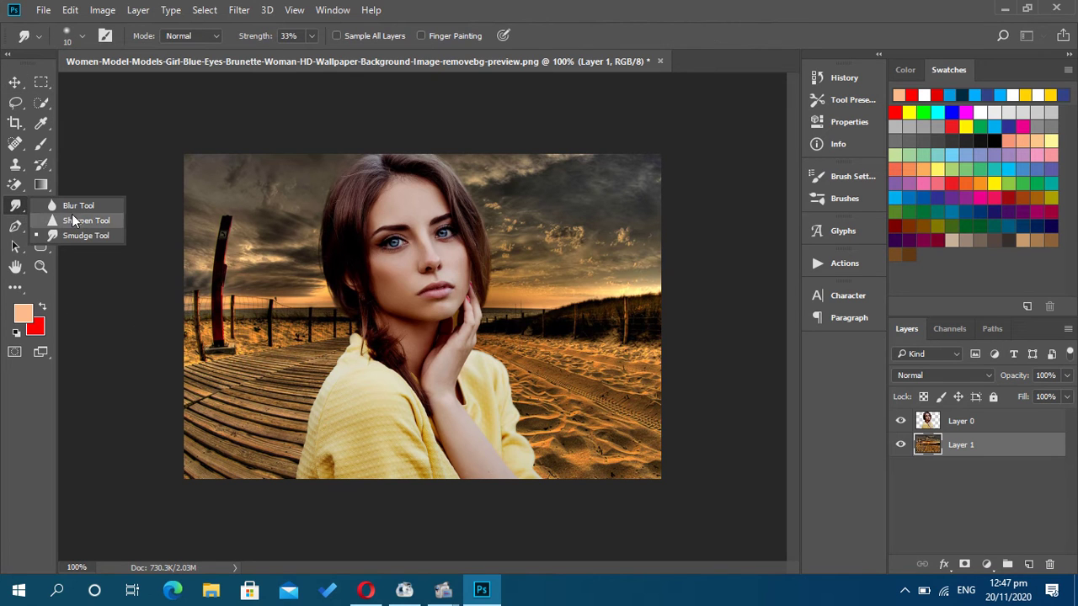
click(962, 449)
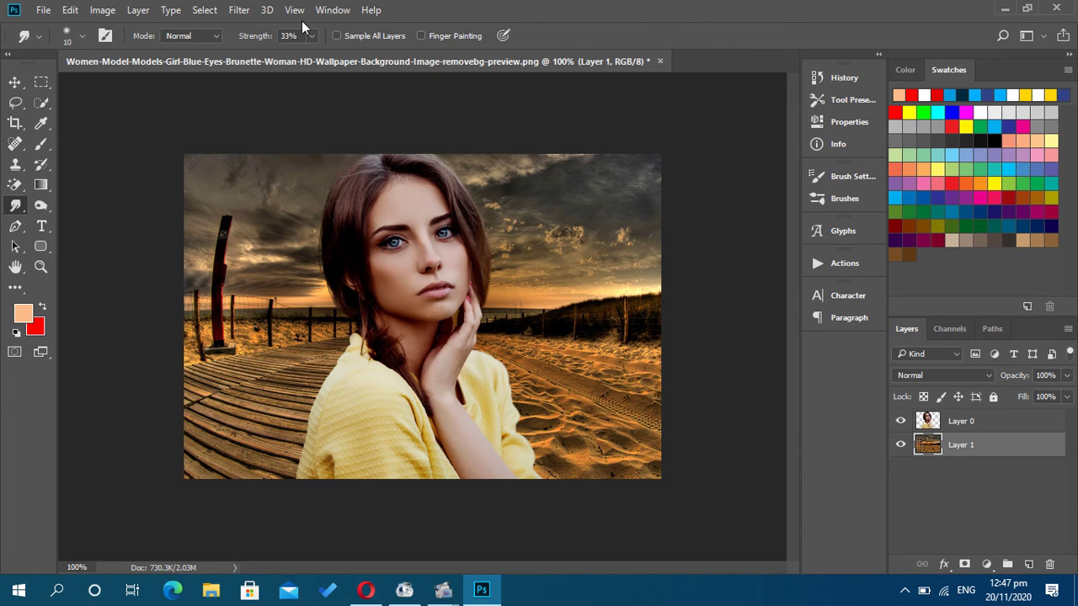
click(102, 9)
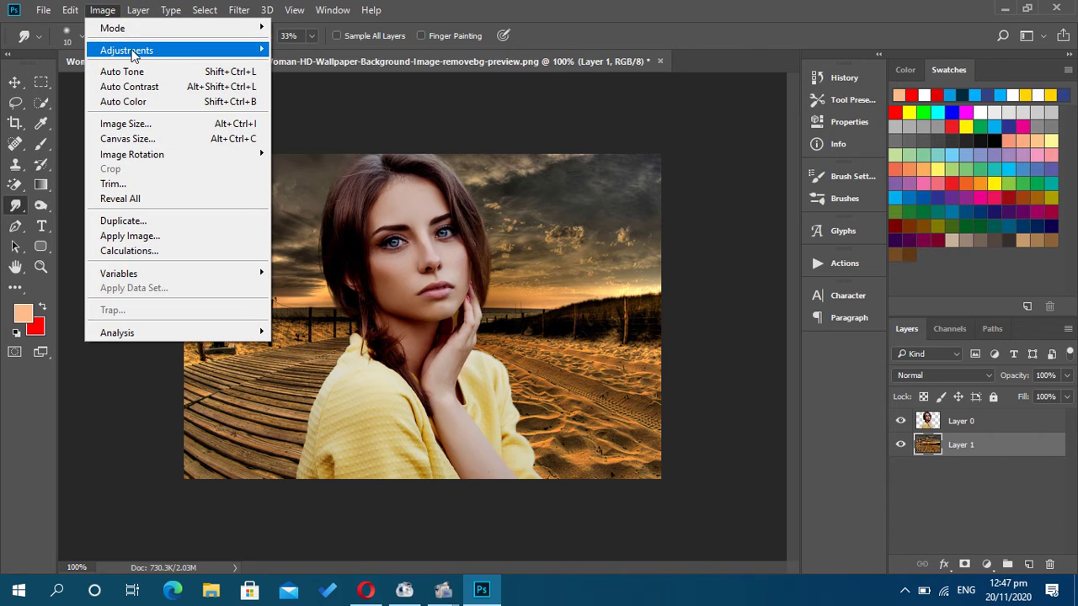
mouse_move(126, 49)
click(288, 16)
Apply a Gaussian Blur with a 5.0 pixel radius to the beach layer behind the model.
click(239, 9)
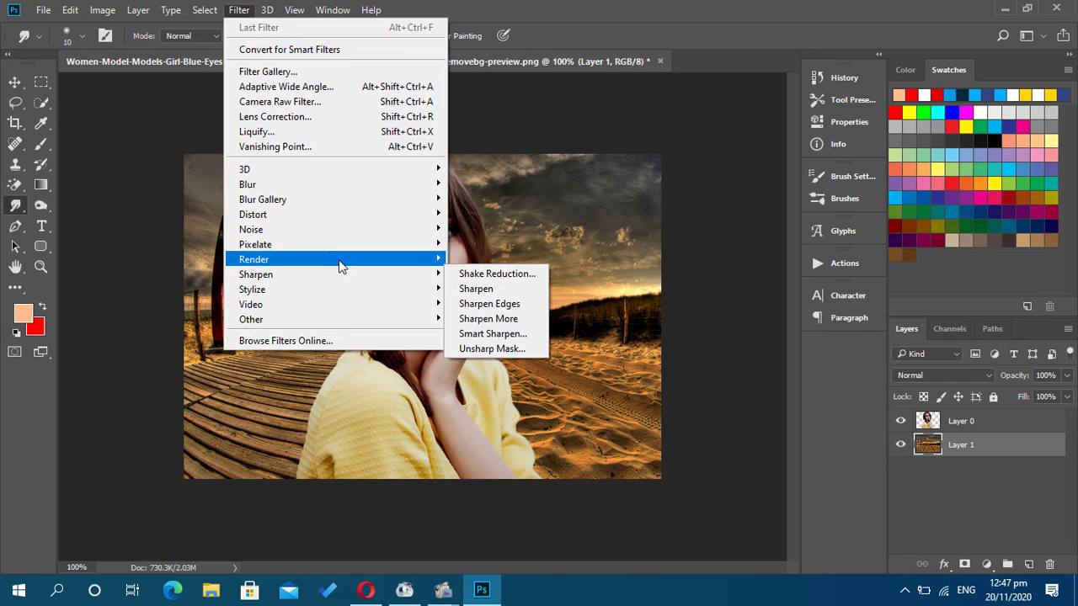
mouse_move(341, 263)
mouse_move(346, 294)
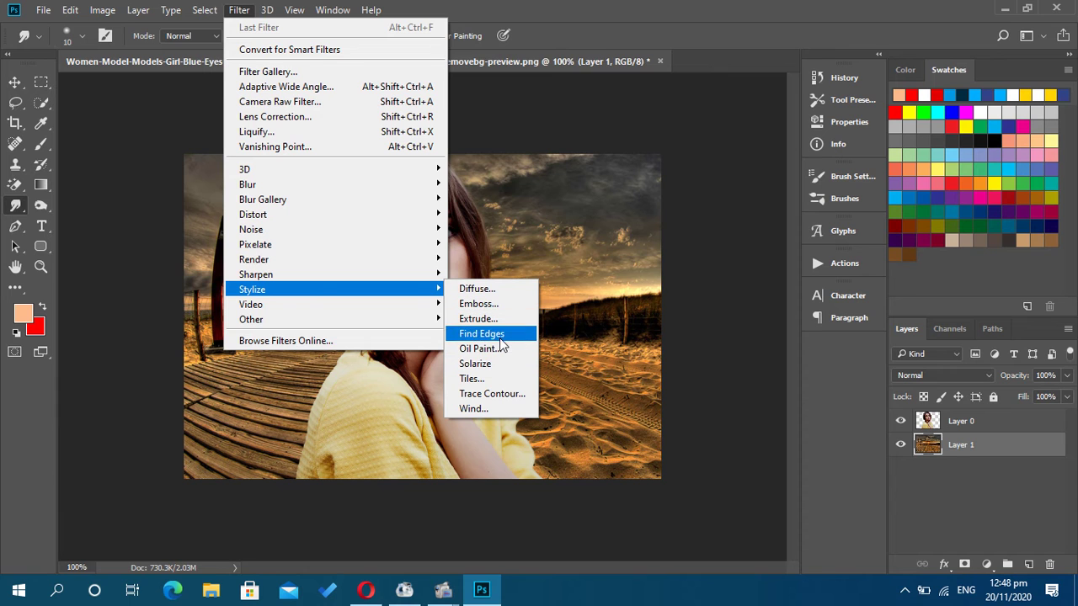
mouse_move(377, 257)
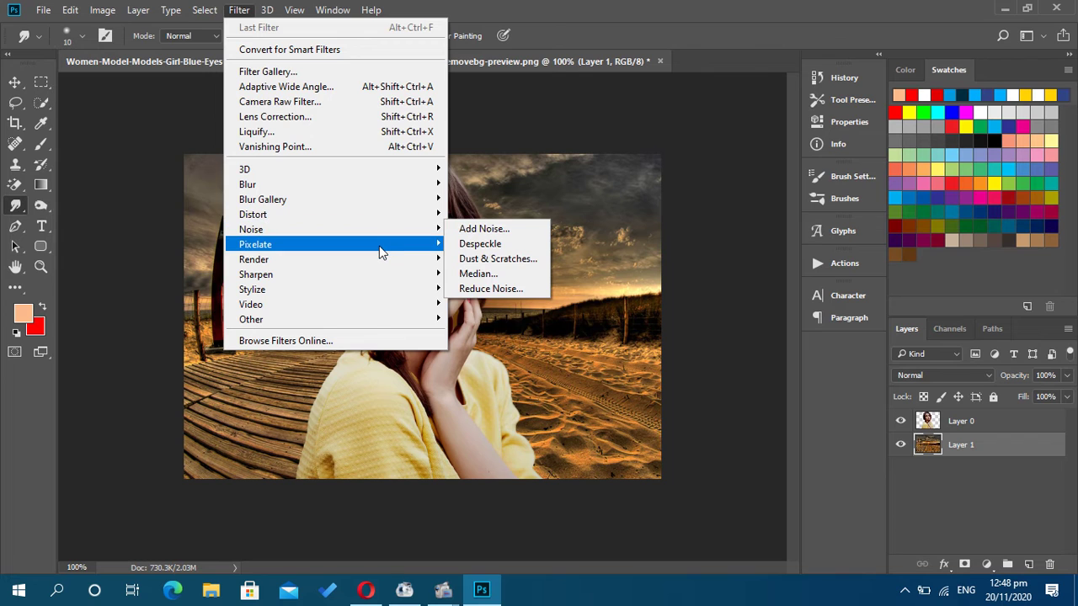
mouse_move(380, 250)
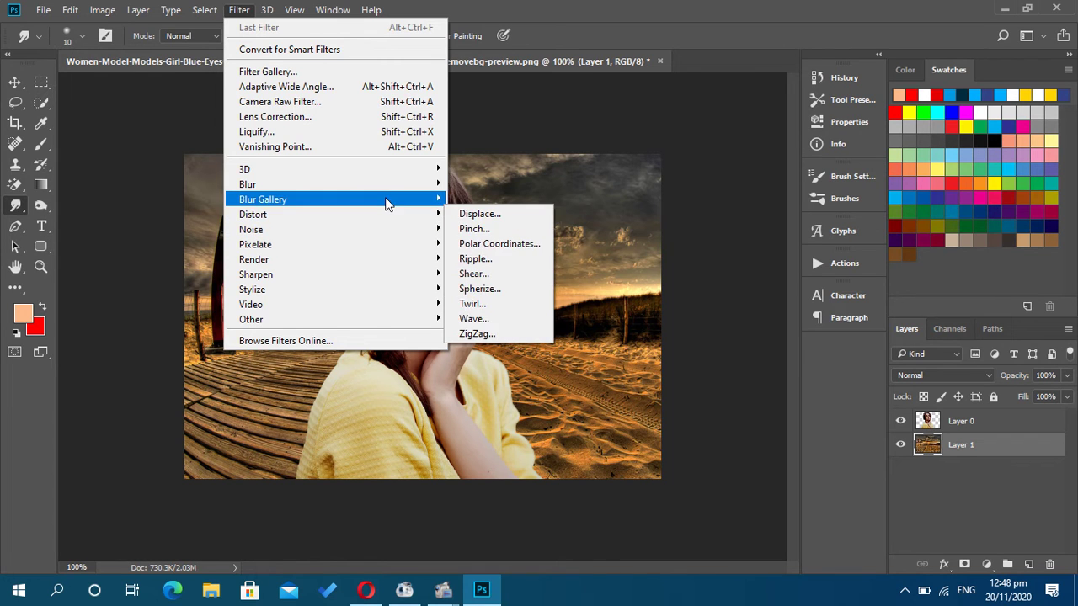
mouse_move(393, 187)
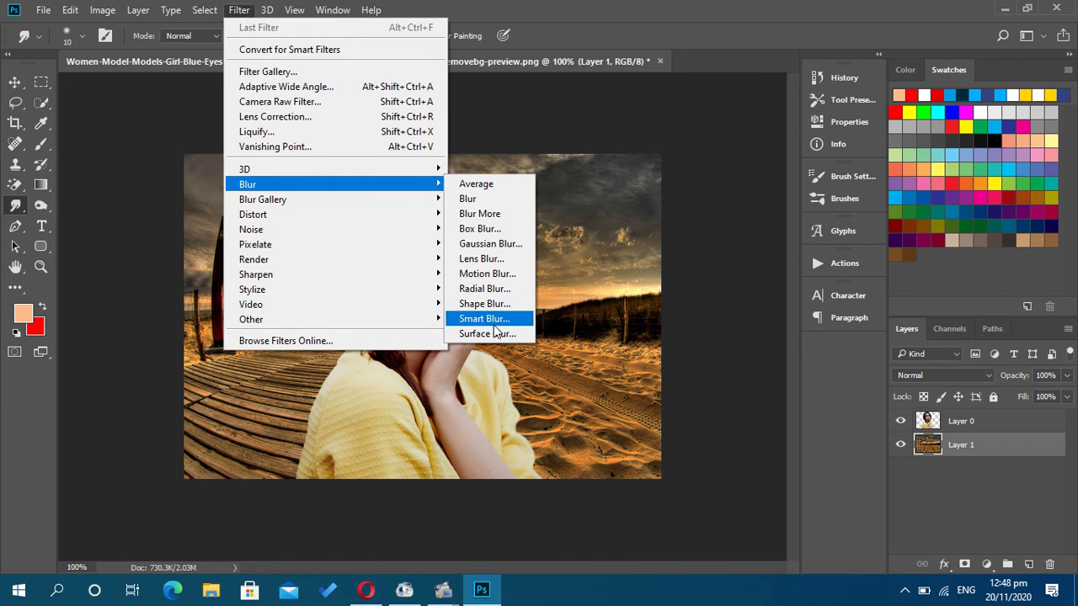
click(504, 243)
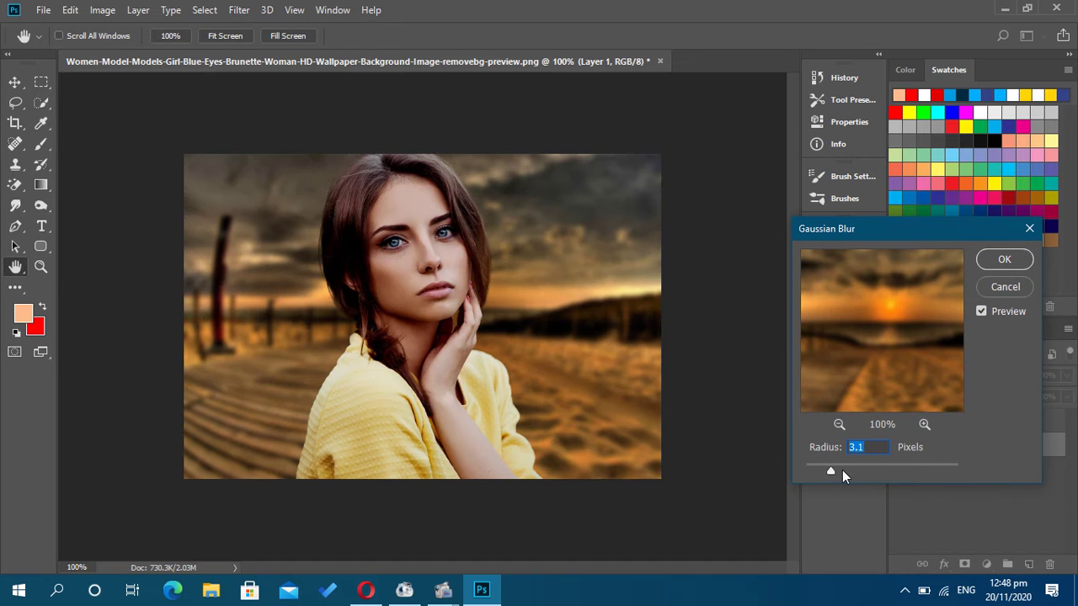
mouse_move(837, 470)
mouse_down()
mouse_move(857, 467)
mouse_move(845, 466)
mouse_up()
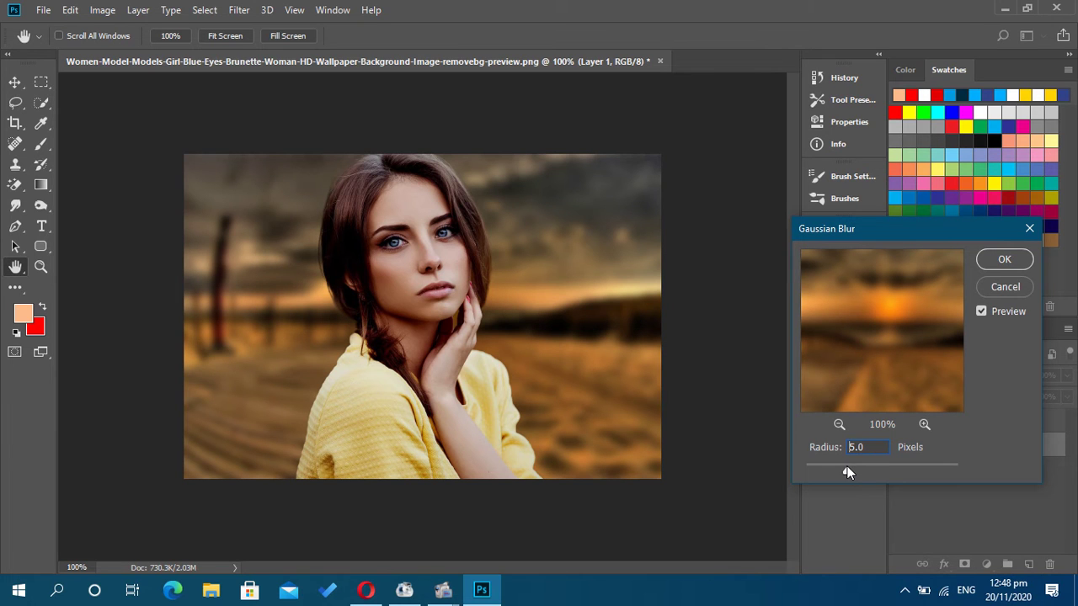
click(1005, 259)
key(r)
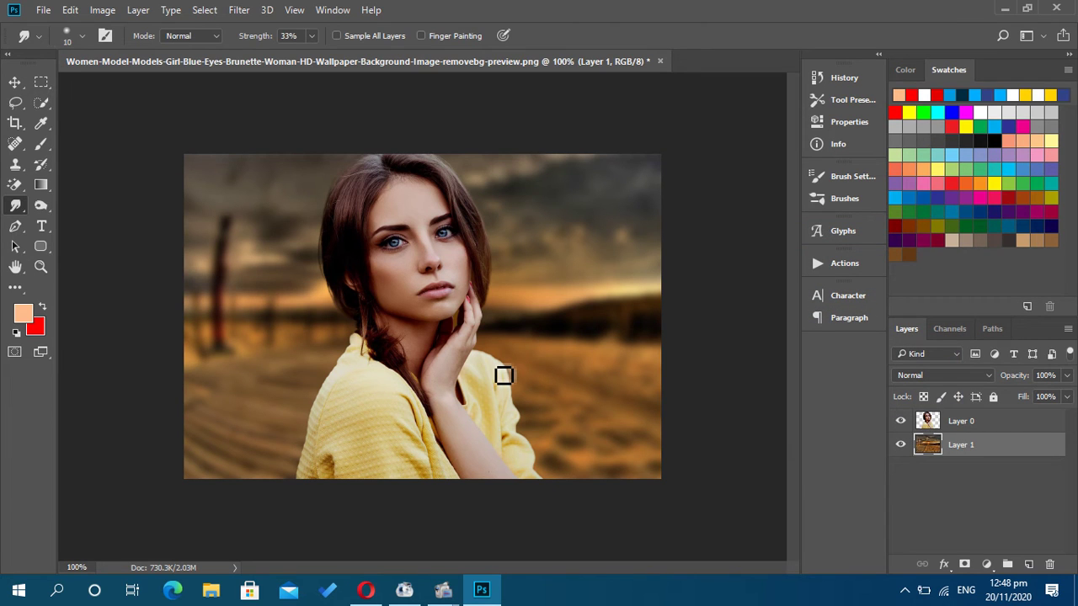
Save the composite as a PNG on the Desktop, keeping the existing file name and the default PNG options.
key(ctrl+shift+s)
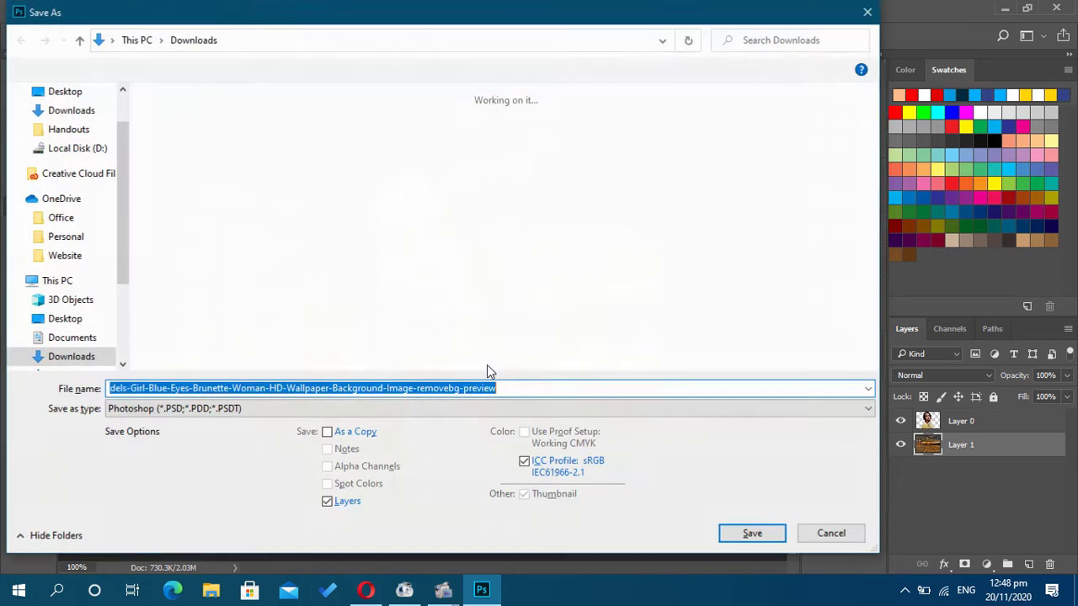
click(168, 408)
click(118, 345)
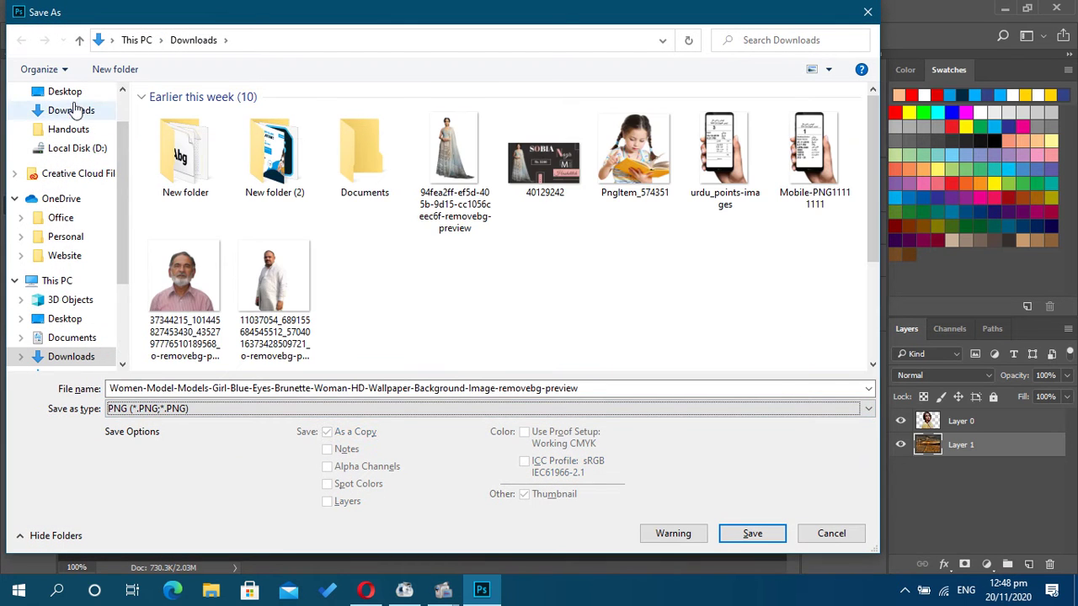
click(72, 91)
click(342, 387)
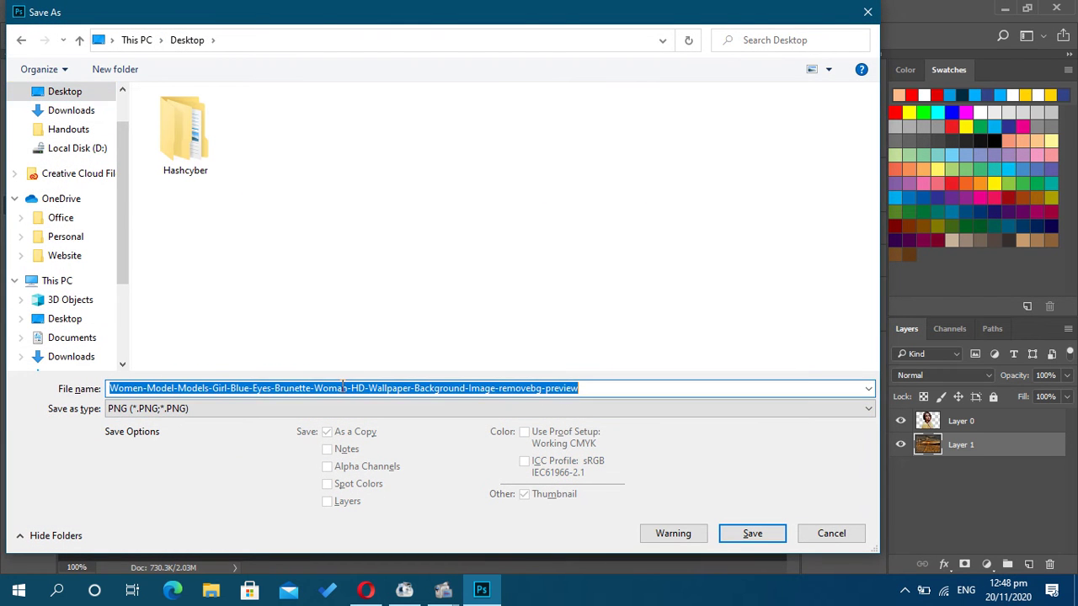
key(Return)
key(Return)
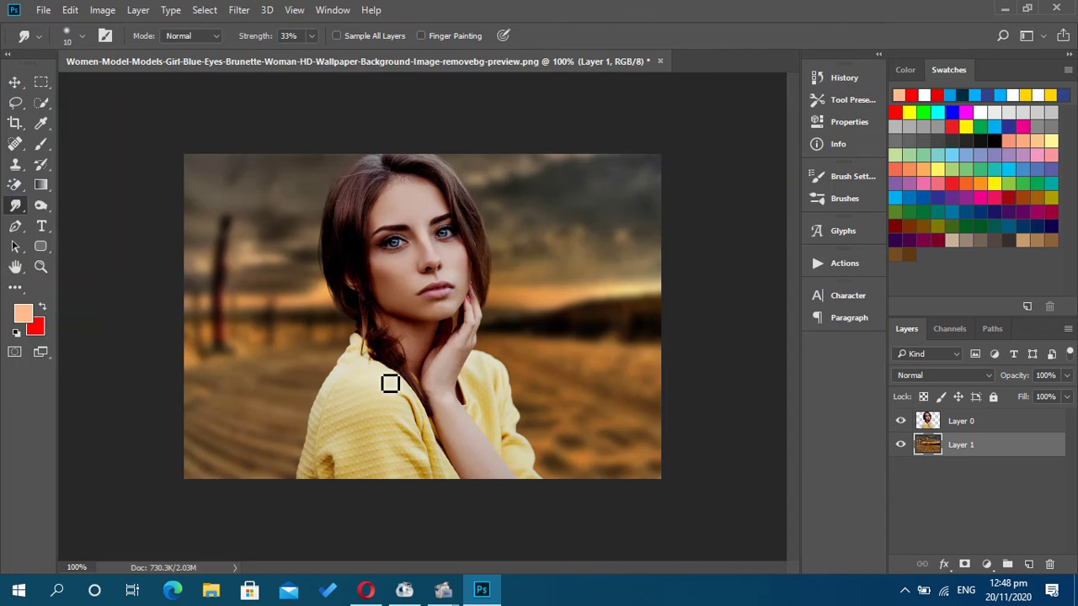
Reveal the desktop and delete the downloaded thumb-1920-85305 image from it.
click(1004, 8)
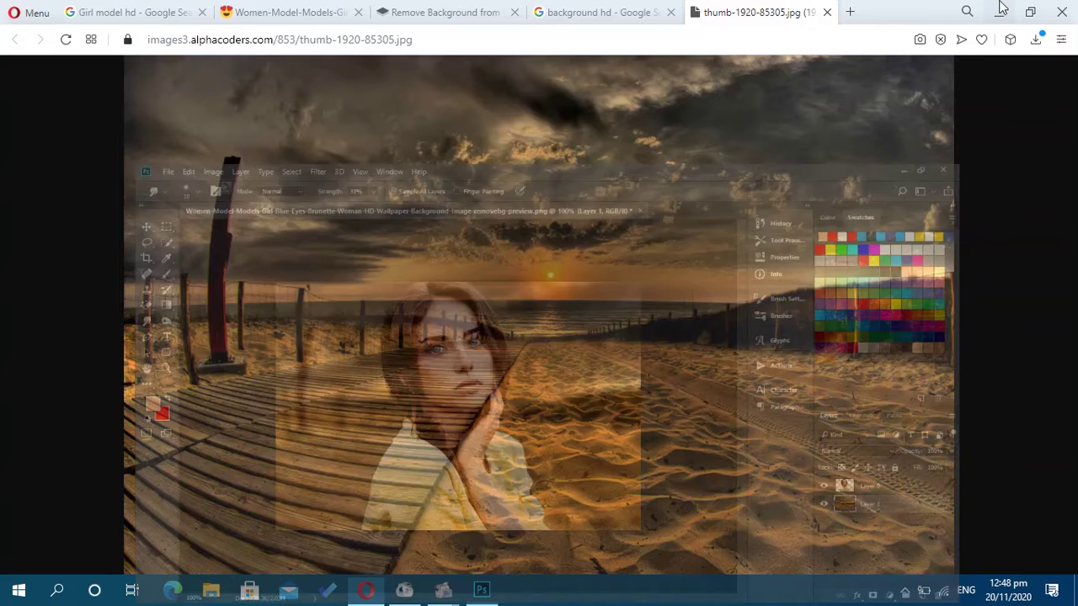
click(1000, 8)
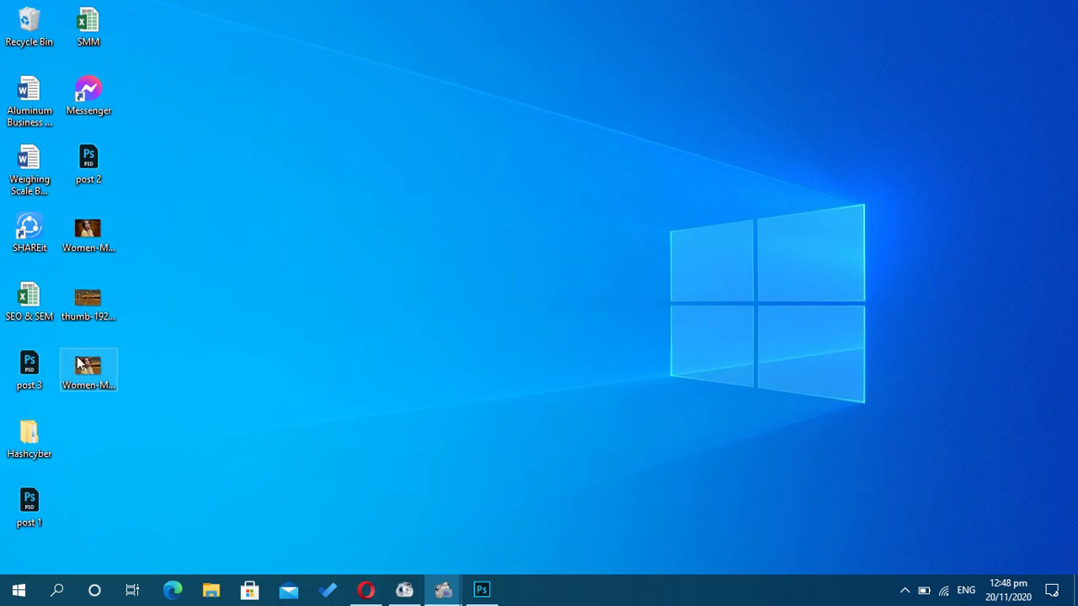
click(71, 295)
key(Delete)
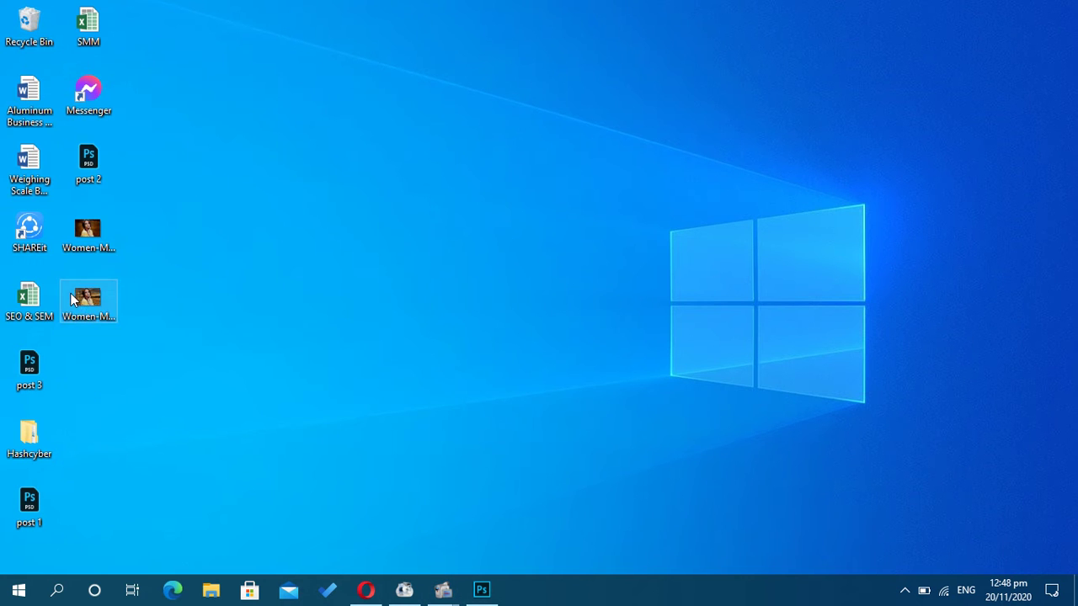
Open the exported composite PNG from the desktop to check it, and close the viewer.
double_click(90, 232)
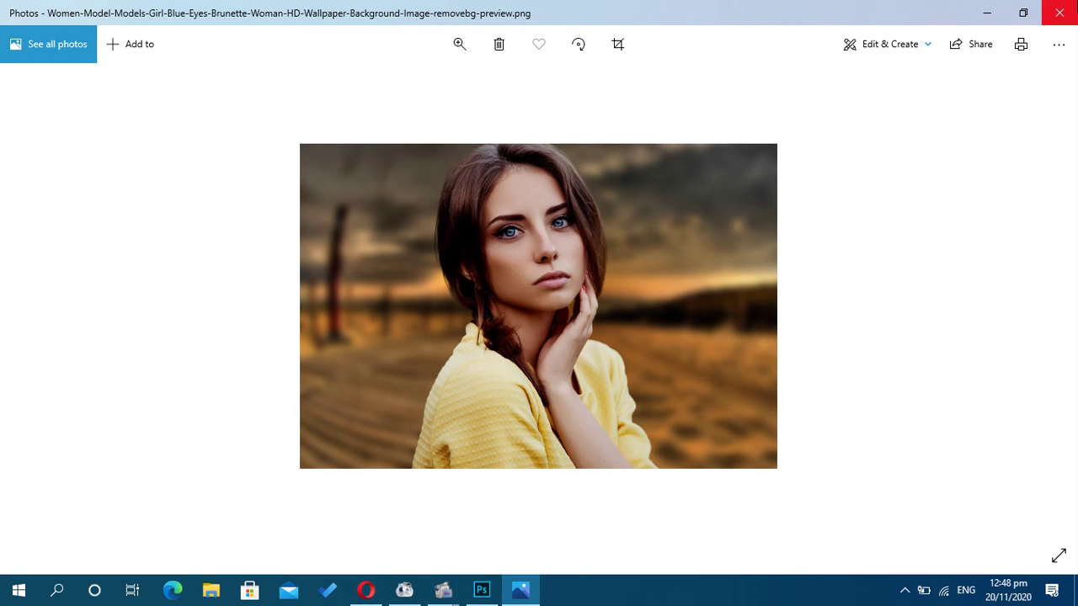
click(1058, 13)
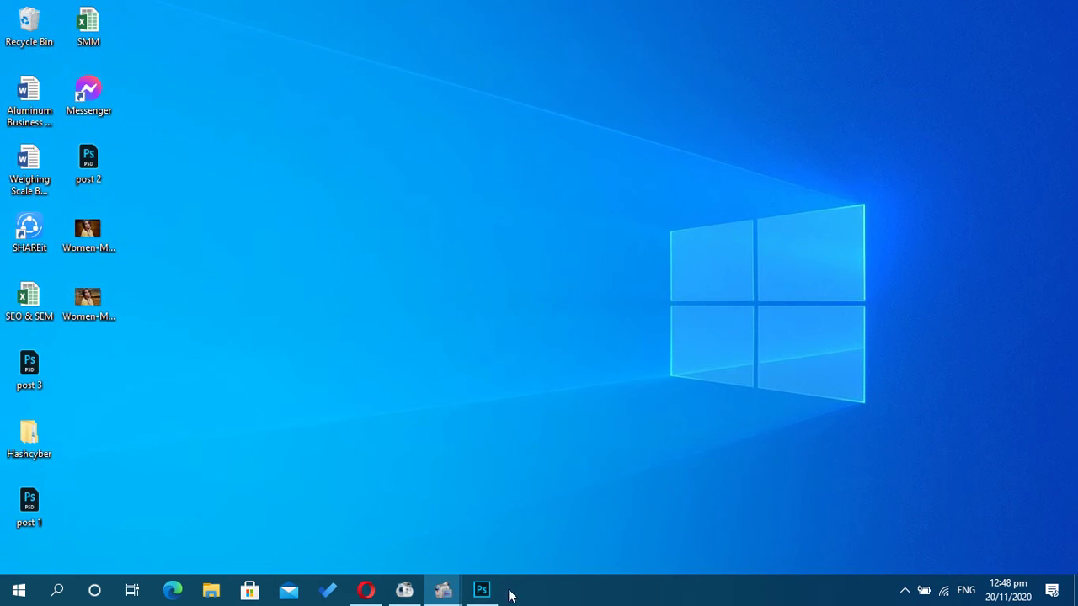
Switch back to Photoshop and delete the blurred beach layer, Layer 1.
click(482, 590)
key(Delete)
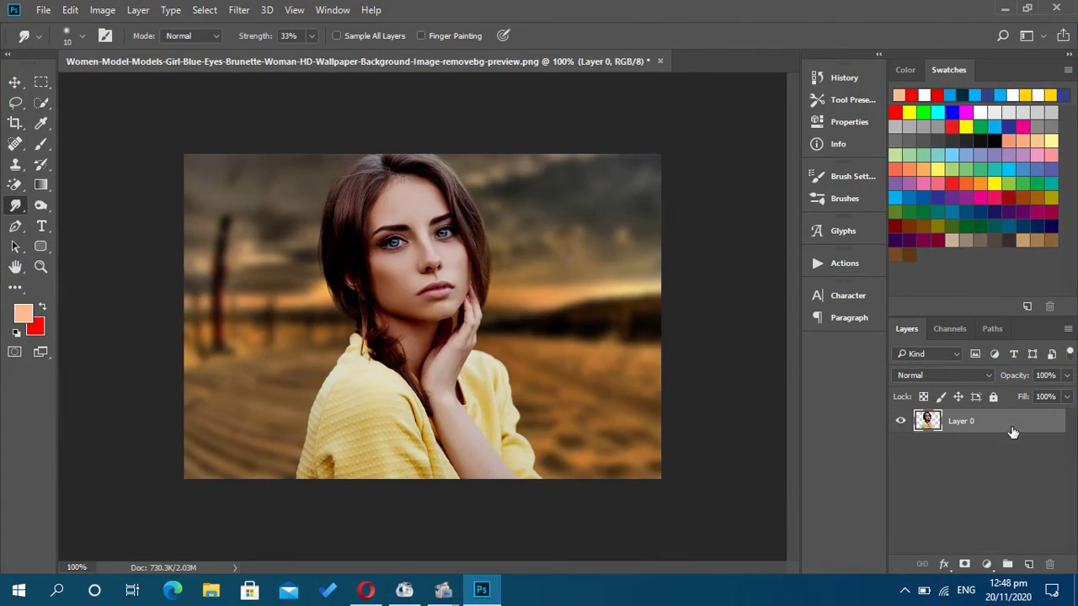
Switch to Opera and look through the "background hd" image results for another backdrop, previewing the green bokeh background from Wallpaper Cave.
click(367, 593)
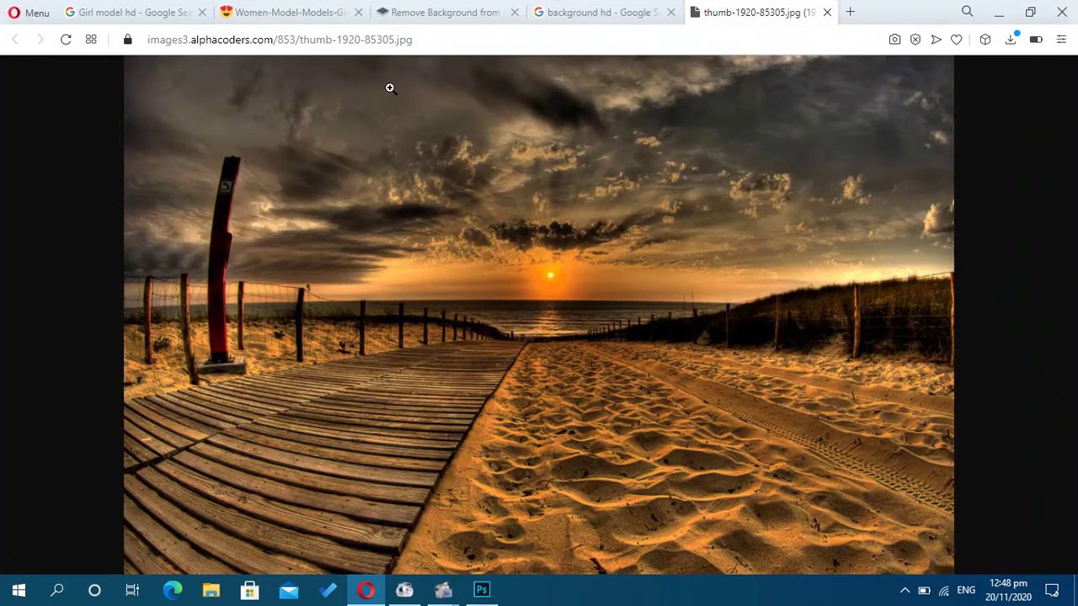
click(547, 11)
scroll(415, 241, down, 4)
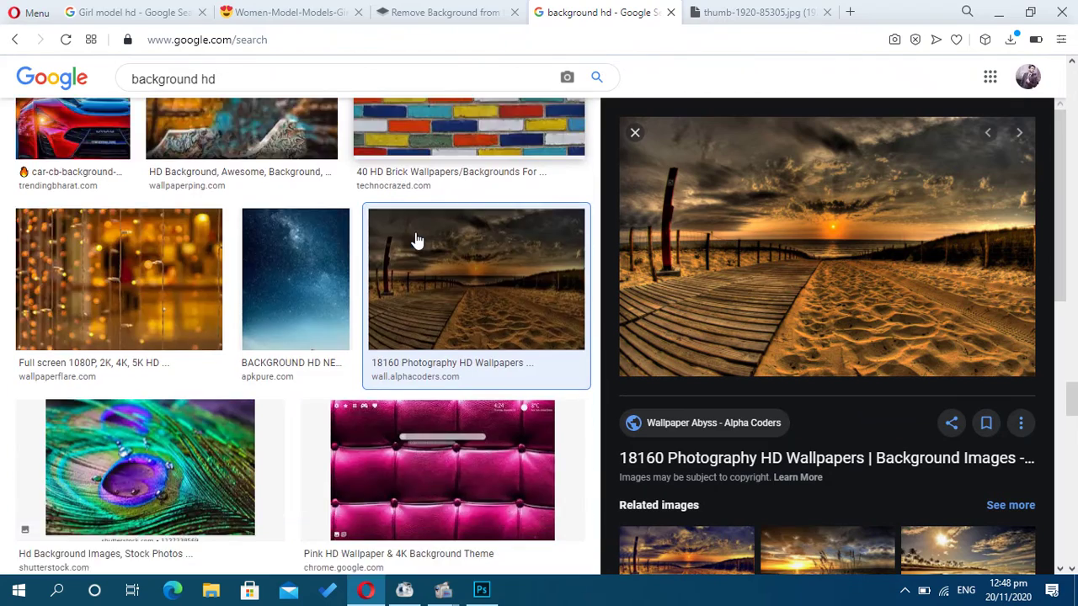
scroll(375, 244, up, 5)
scroll(374, 244, up, 5)
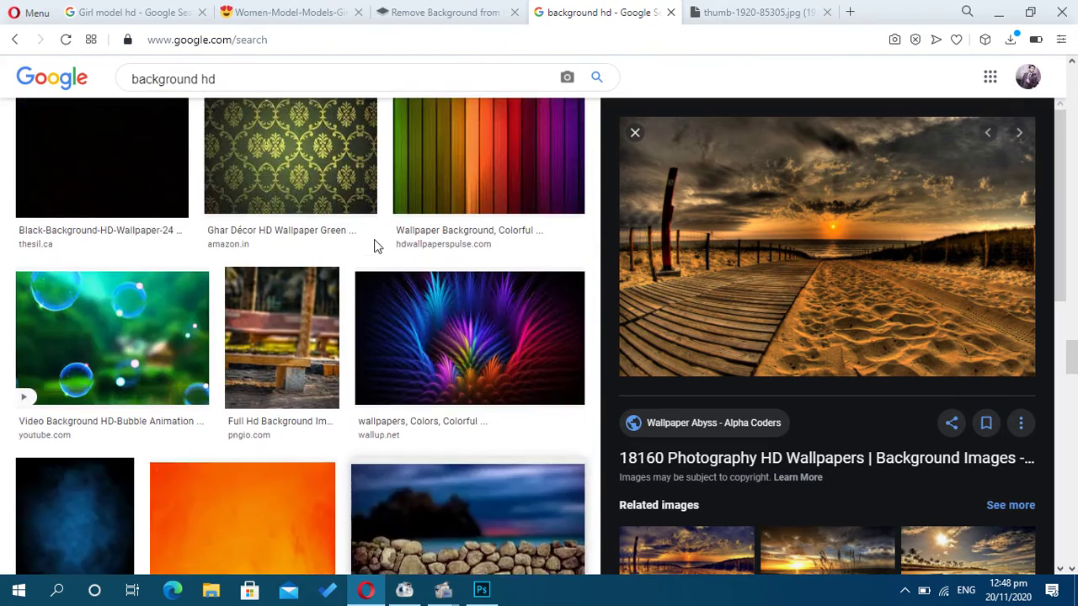
scroll(332, 326, up, 4)
scroll(332, 327, up, 8)
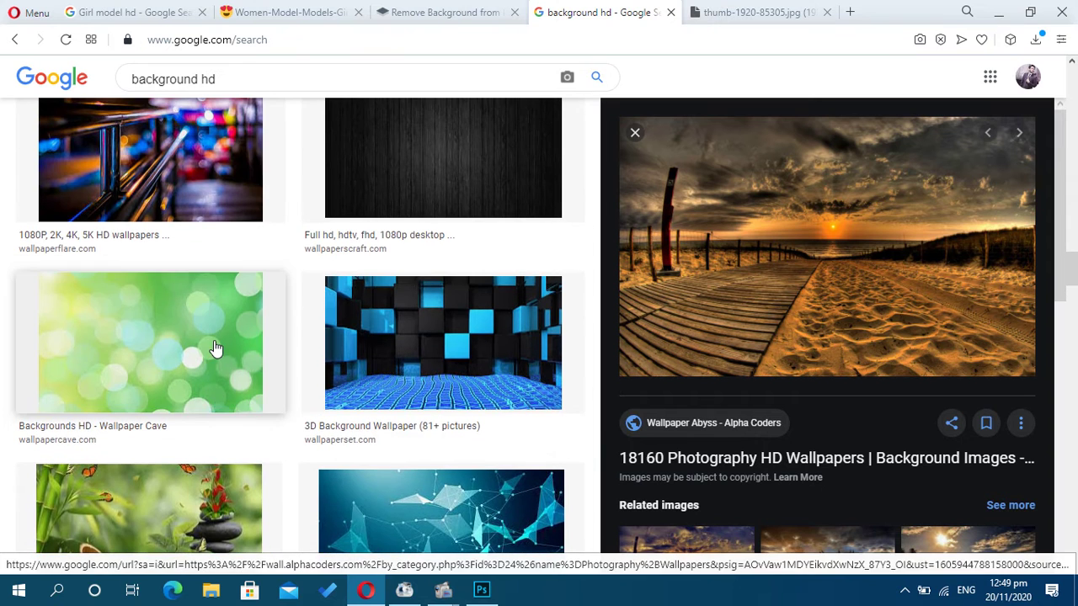
click(215, 348)
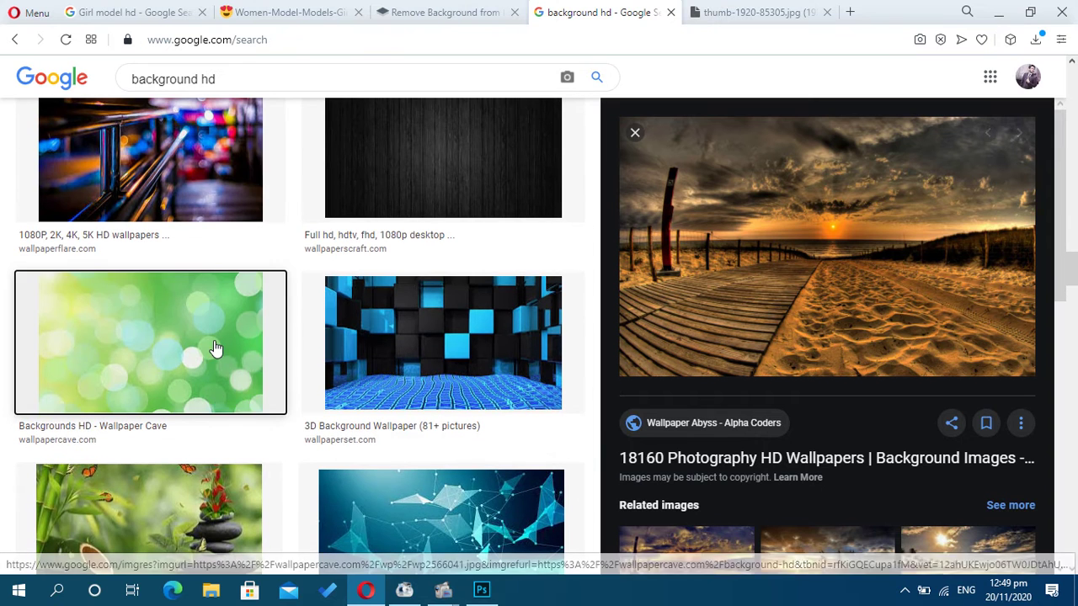
scroll(414, 219, up, 1)
scroll(415, 219, up, 5)
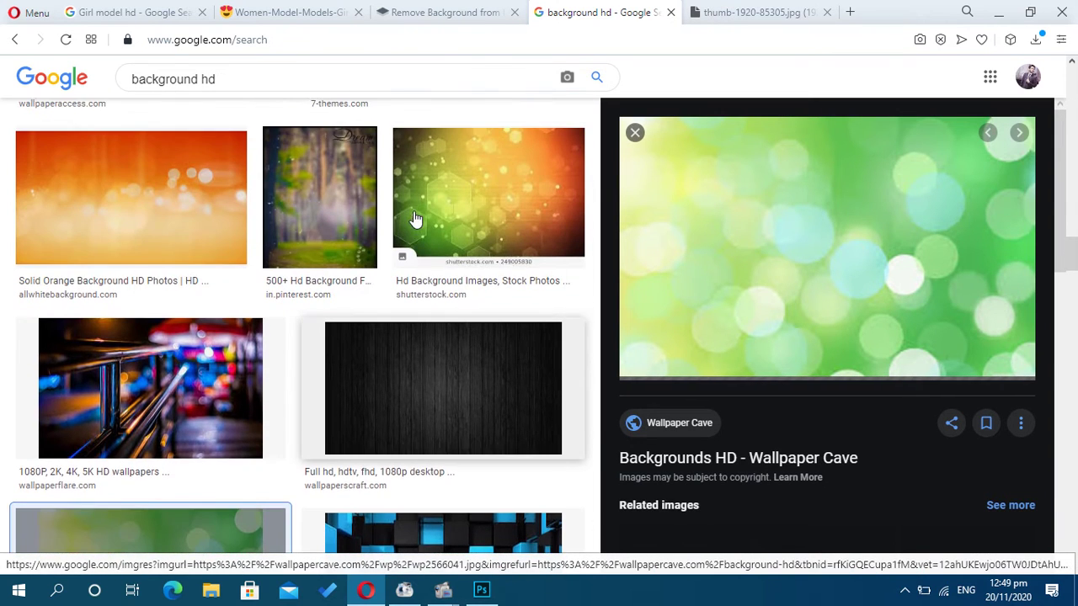
scroll(387, 192, up, 10)
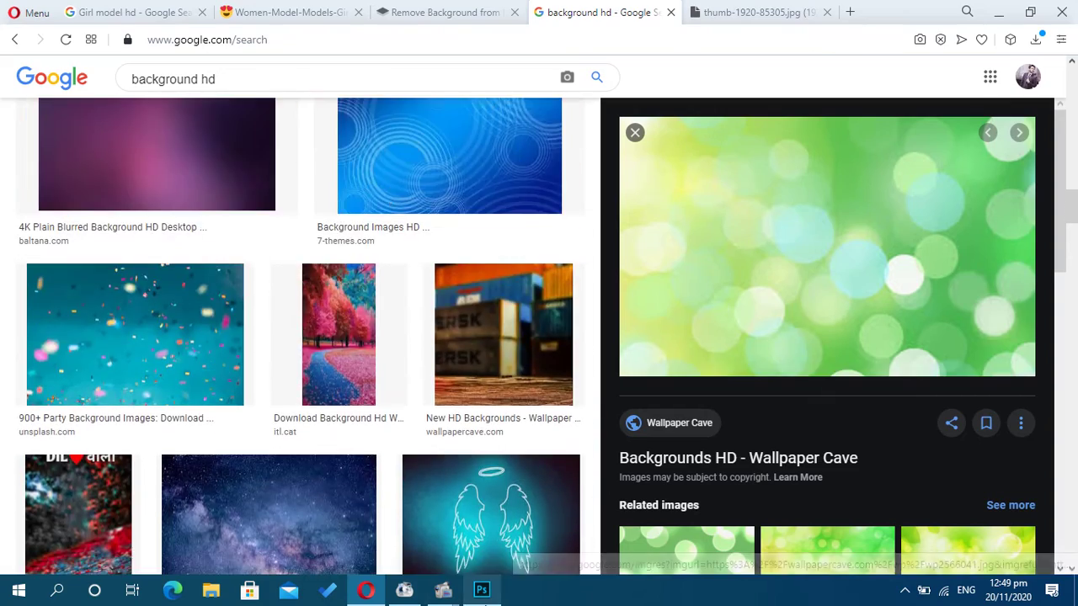
click(482, 593)
click(483, 593)
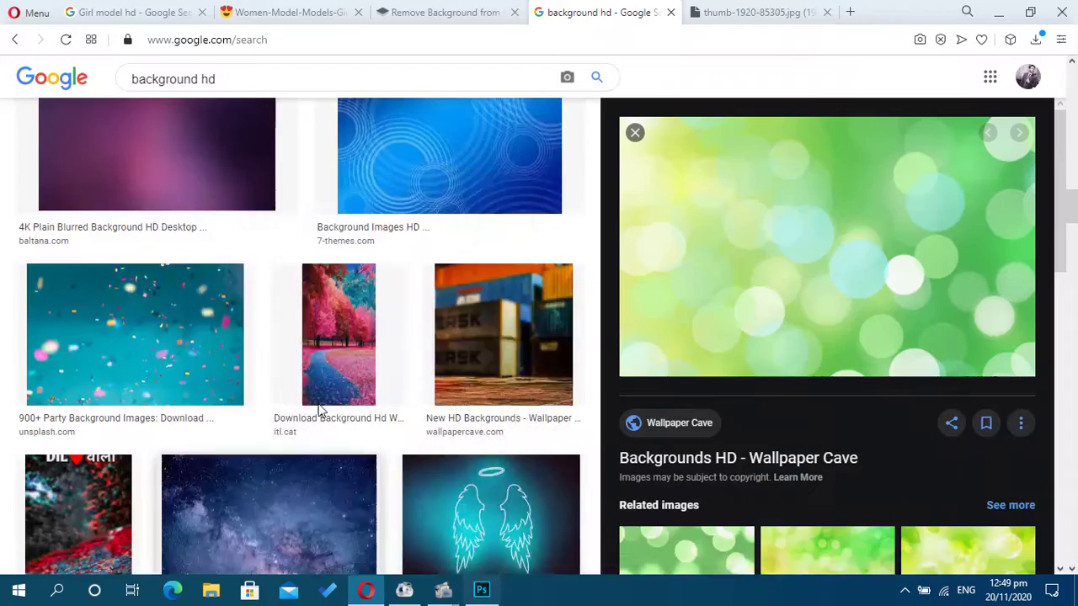
scroll(294, 312, up, 8)
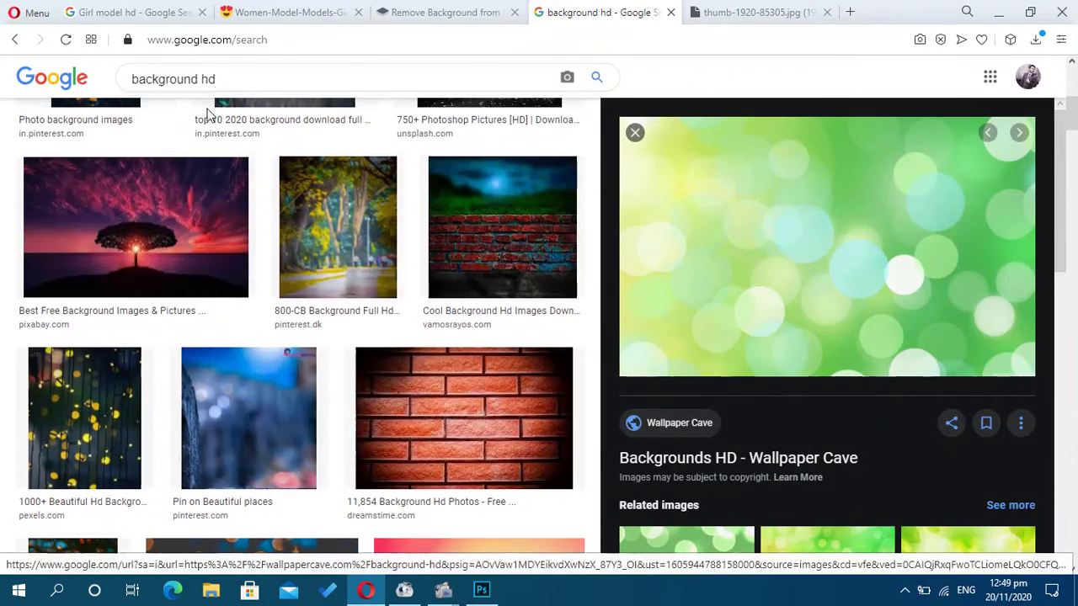
Search Google Images for "yellow background hd" and look through the resulting backgrounds.
drag(210, 79, 114, 91)
text(y)
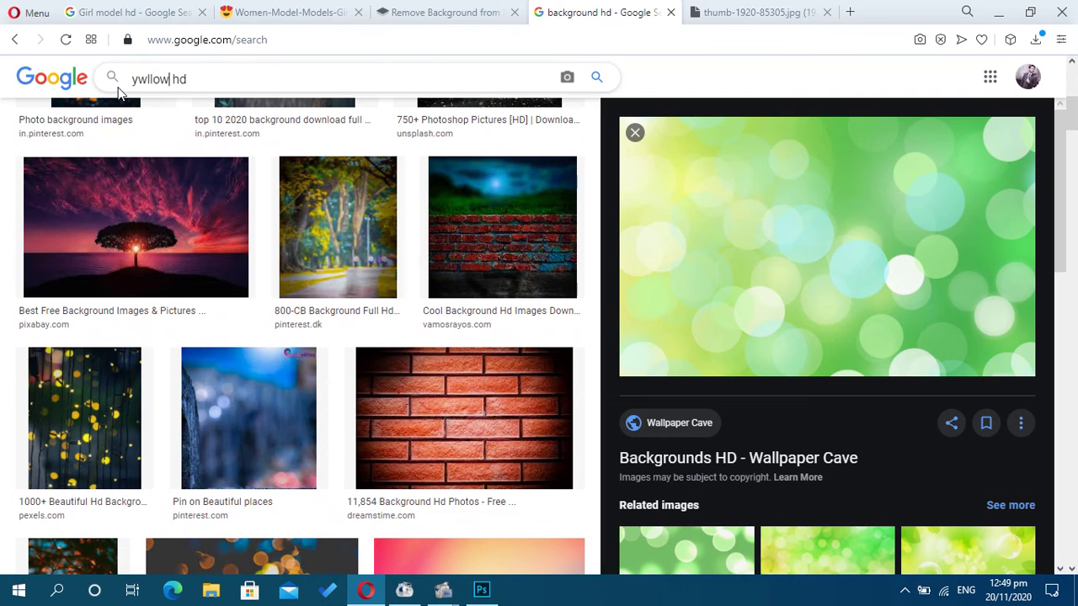
text(ell)
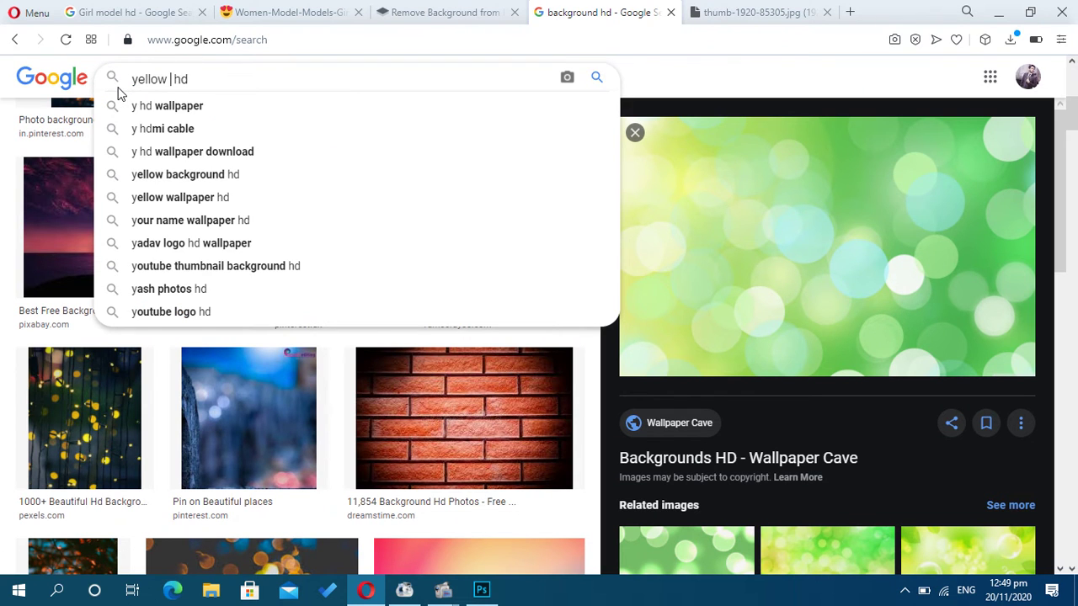
text(ow bac)
key(Down)
key(Return)
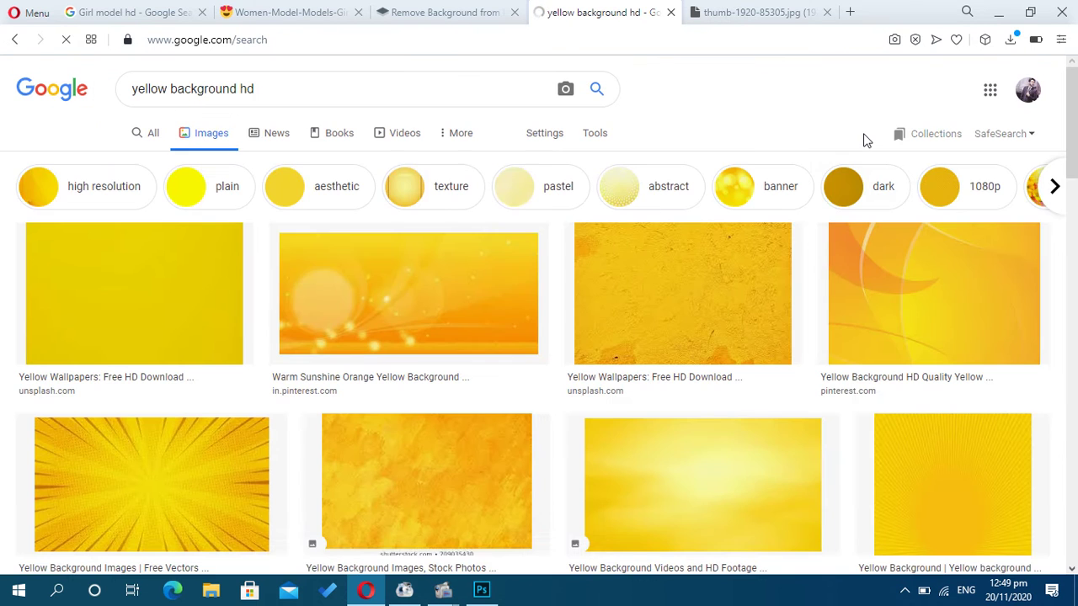
scroll(621, 184, down, 4)
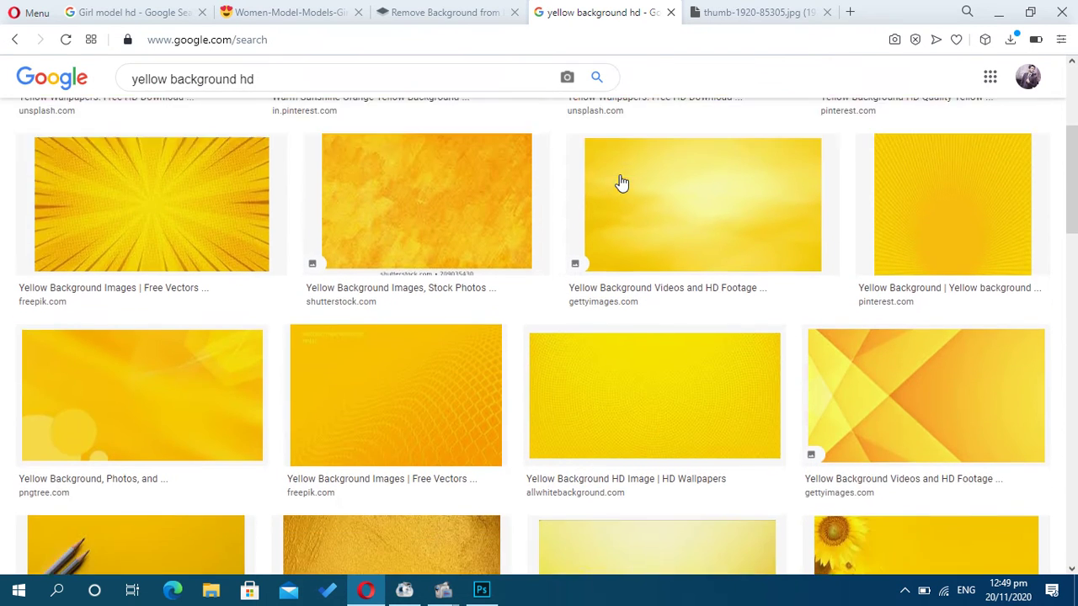
scroll(620, 184, down, 2)
scroll(621, 182, up, 6)
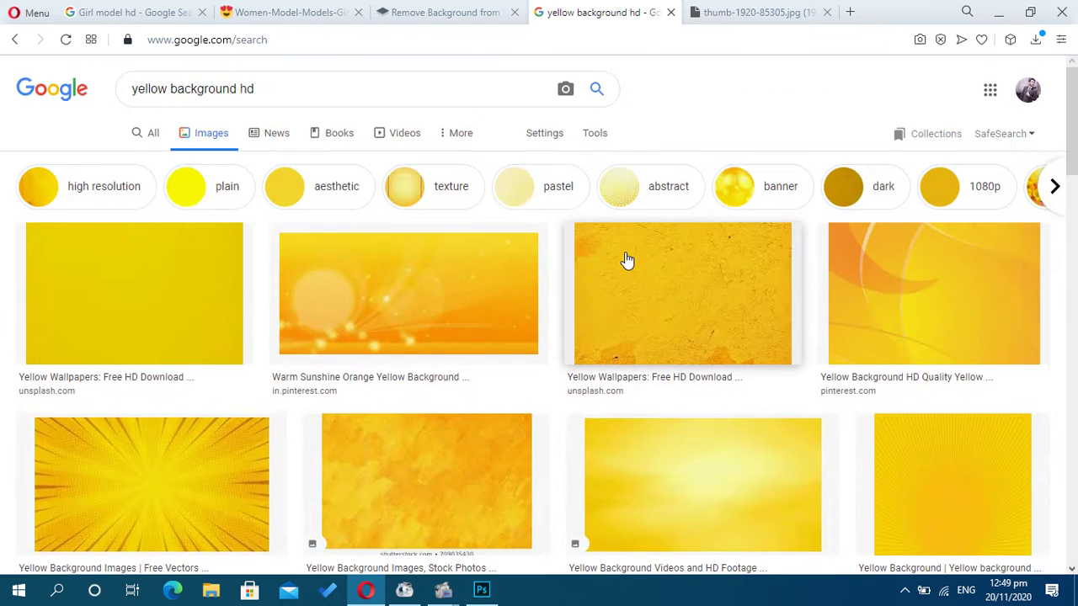
Open the textured yellow wall image from Unsplash at full size in a new tab and save it to the desktop as a JPEG.
click(737, 272)
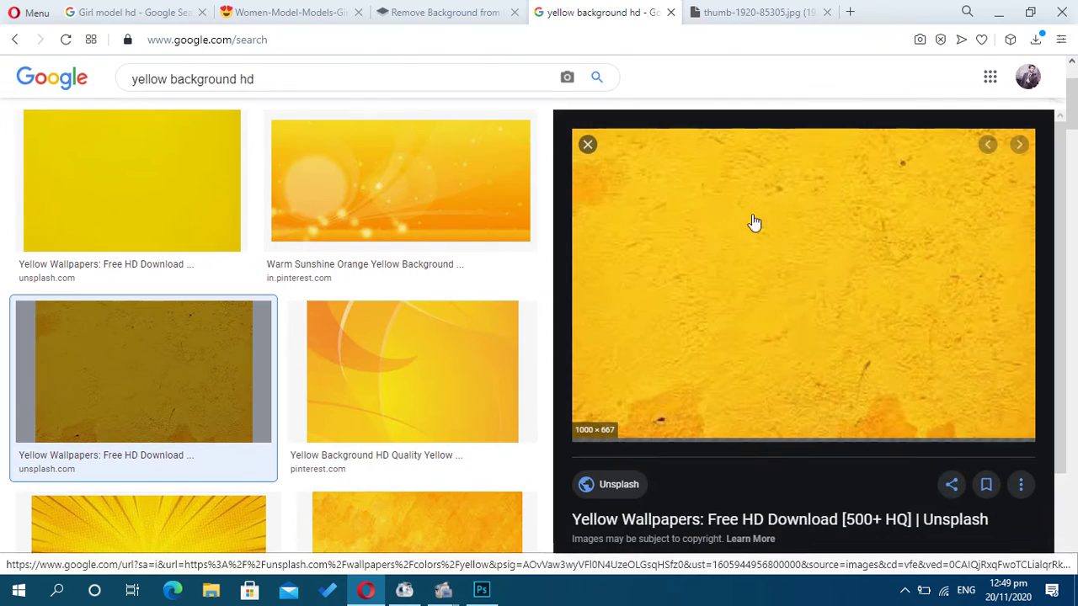
right_click(787, 178)
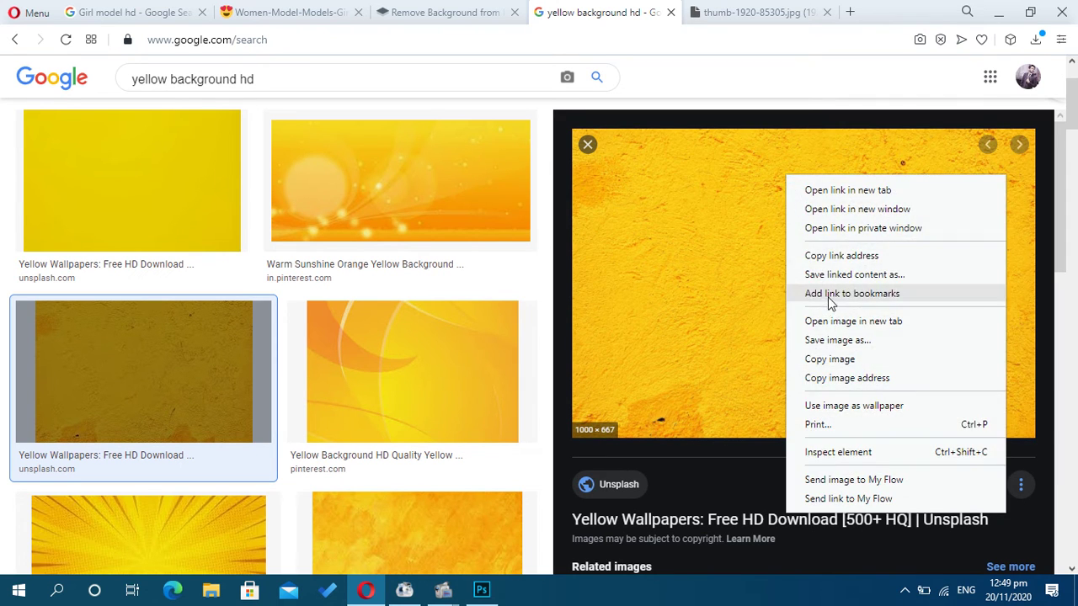
click(835, 318)
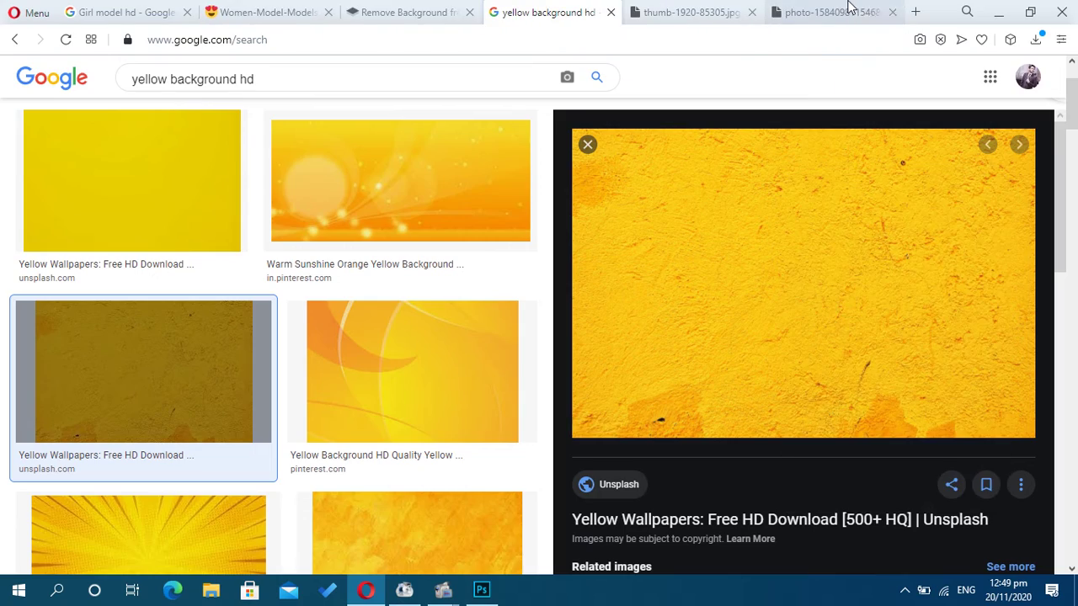
click(849, 10)
right_click(567, 177)
click(583, 211)
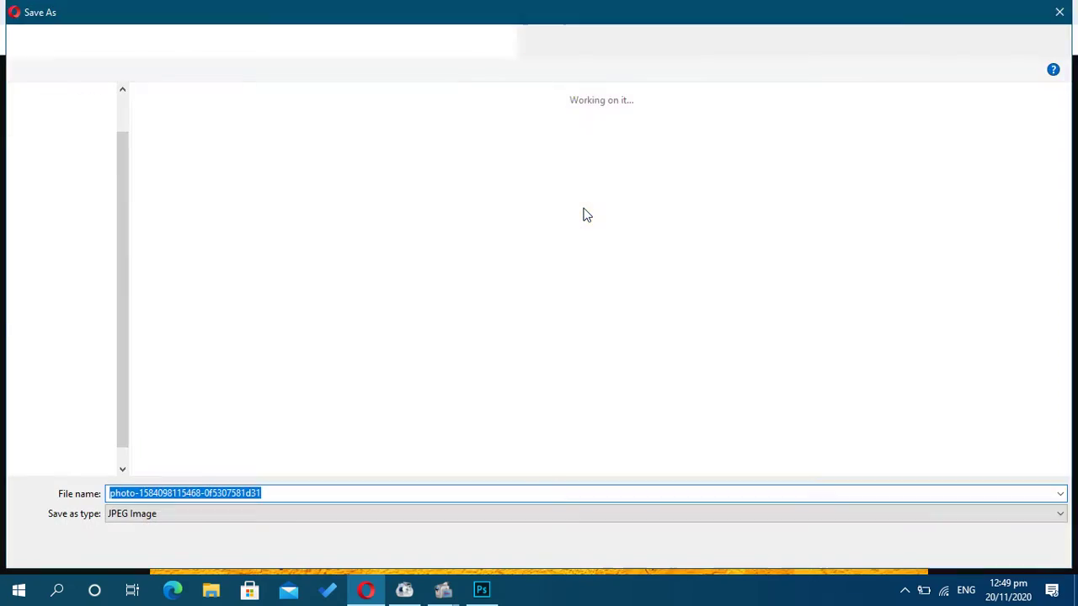
key(Return)
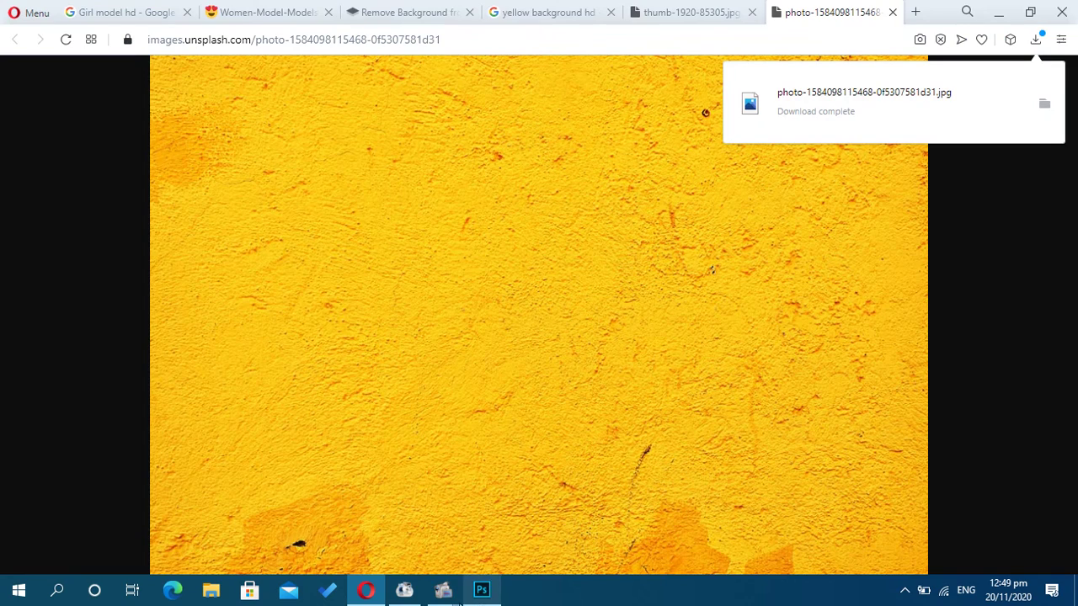
click(481, 590)
click(43, 10)
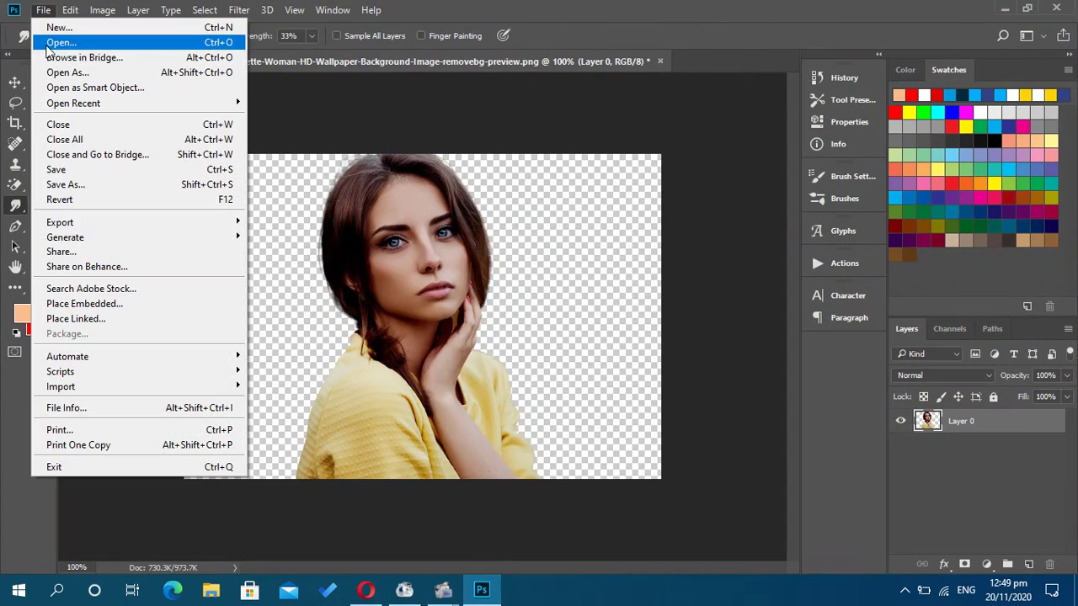
click(56, 44)
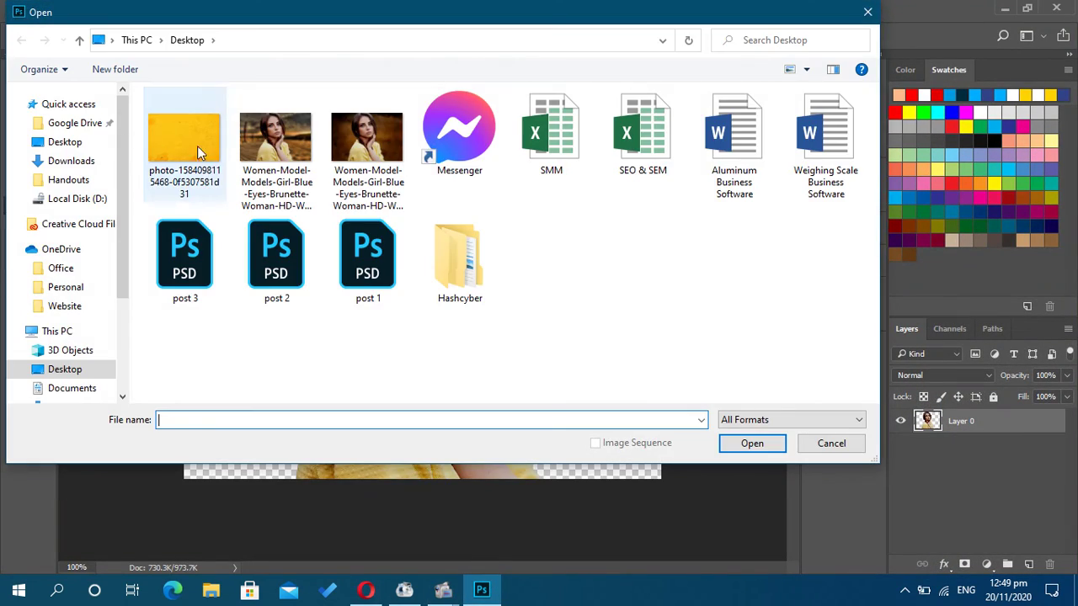
double_click(213, 143)
Copy the whole yellow wall image, close its document, paste it into the model cutout document, and place it below Layer 0.
key(ctrl+a)
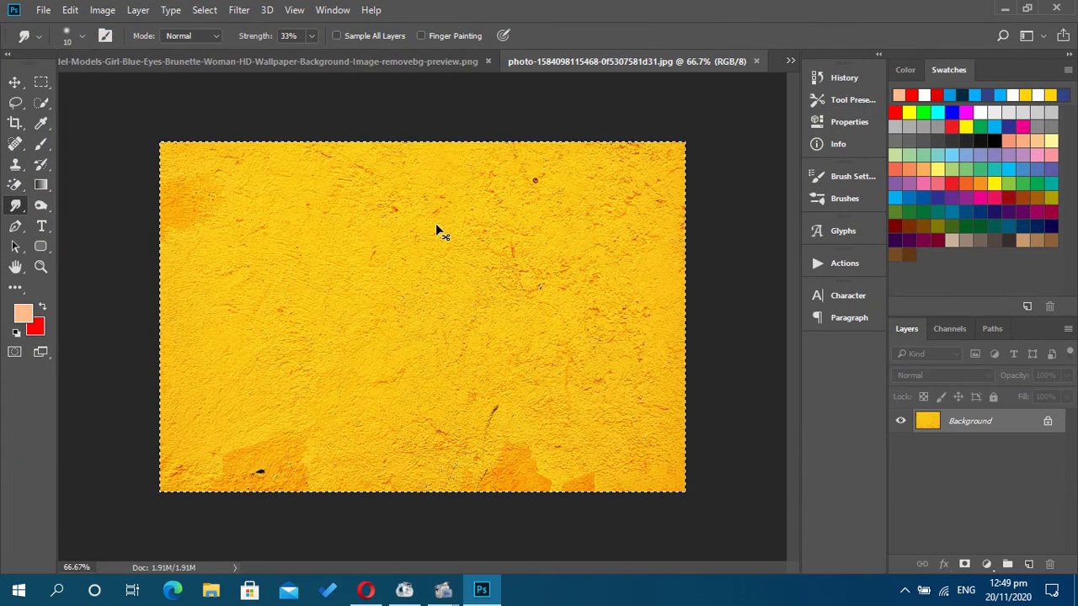
key(ctrl+c)
key(ctrl+w)
key(ctrl+v)
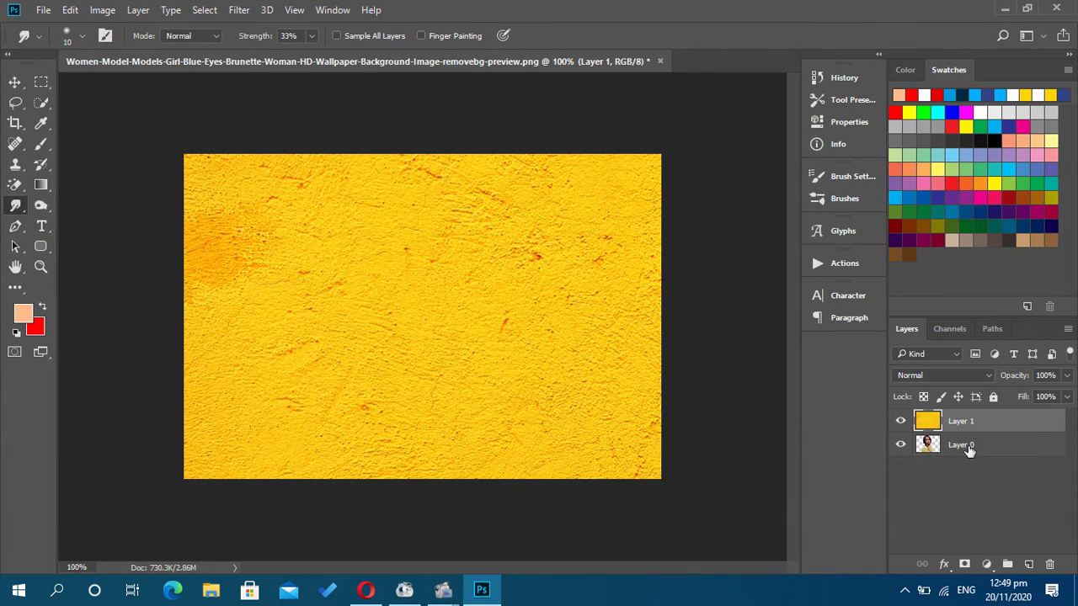
drag(1036, 425, 1031, 484)
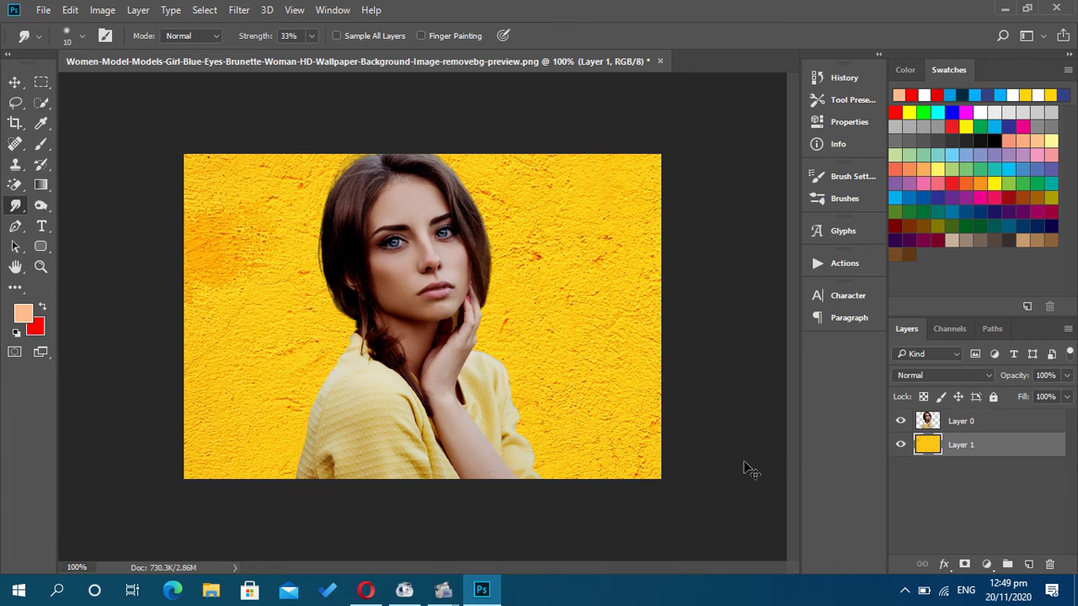
Scale the yellow wall layer proportionally to 62% with Free Transform so that it fits the canvas.
key(ctrl+t)
drag(699, 451, 545, 415)
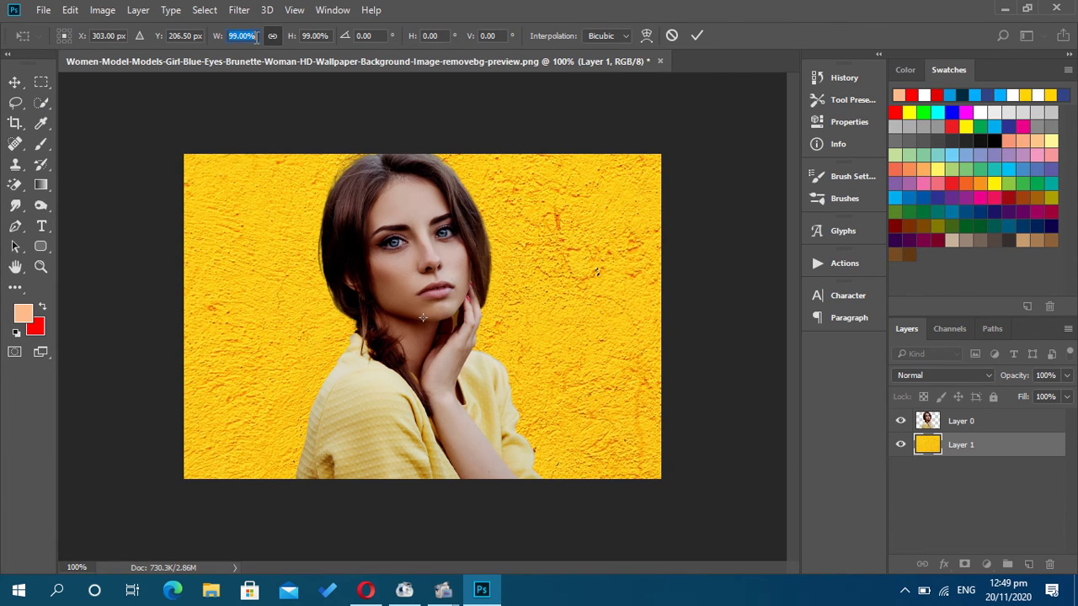
click(256, 36)
text(75)
key(Return)
text(62)
key(Return)
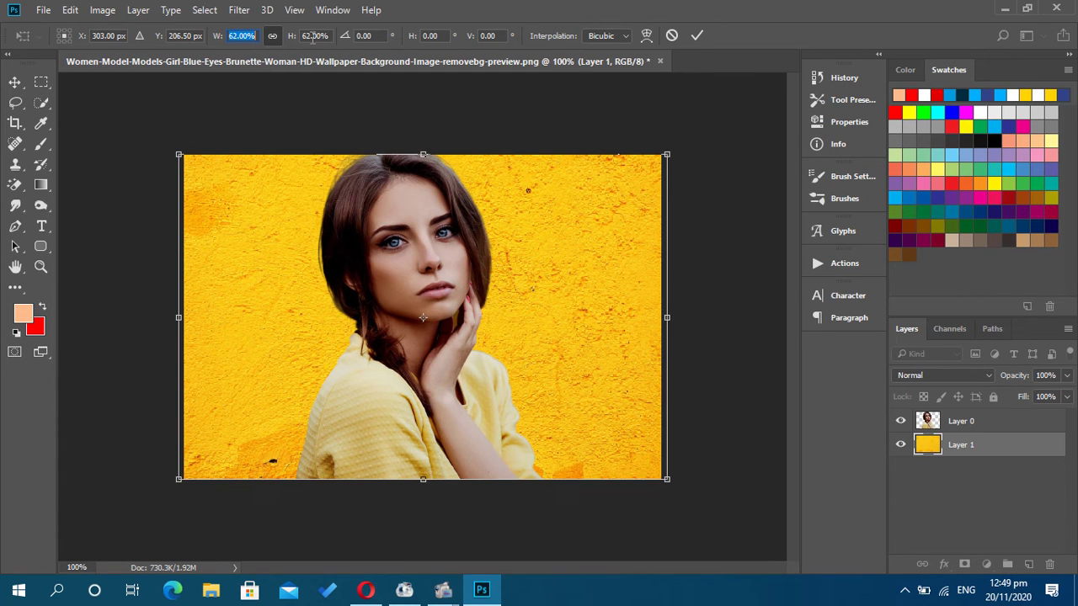
click(703, 35)
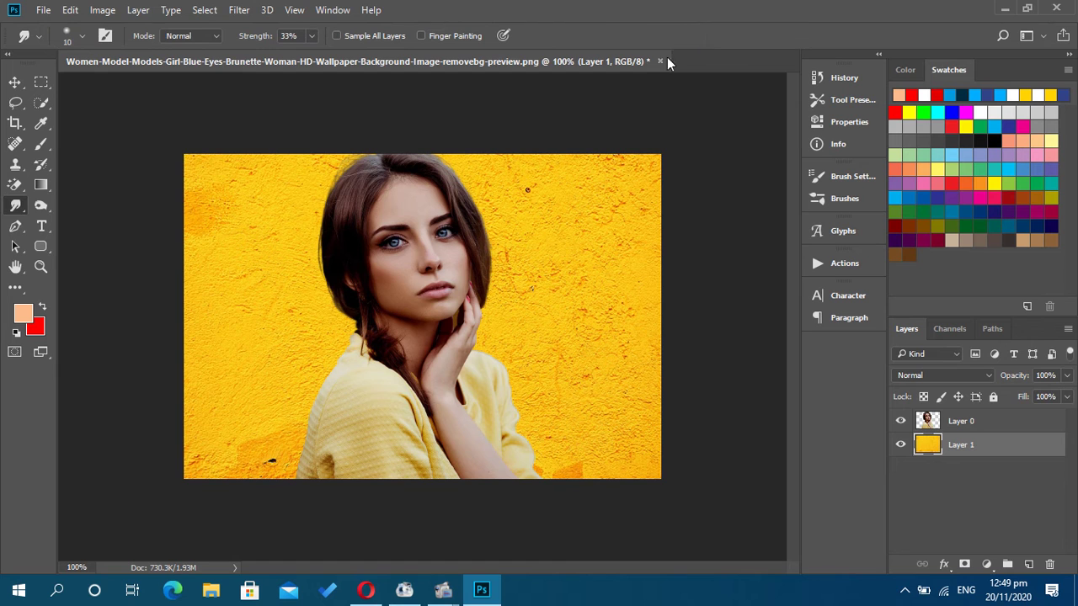
Apply a light Gaussian Blur to the yellow wall layer to soften its texture behind the model.
click(102, 9)
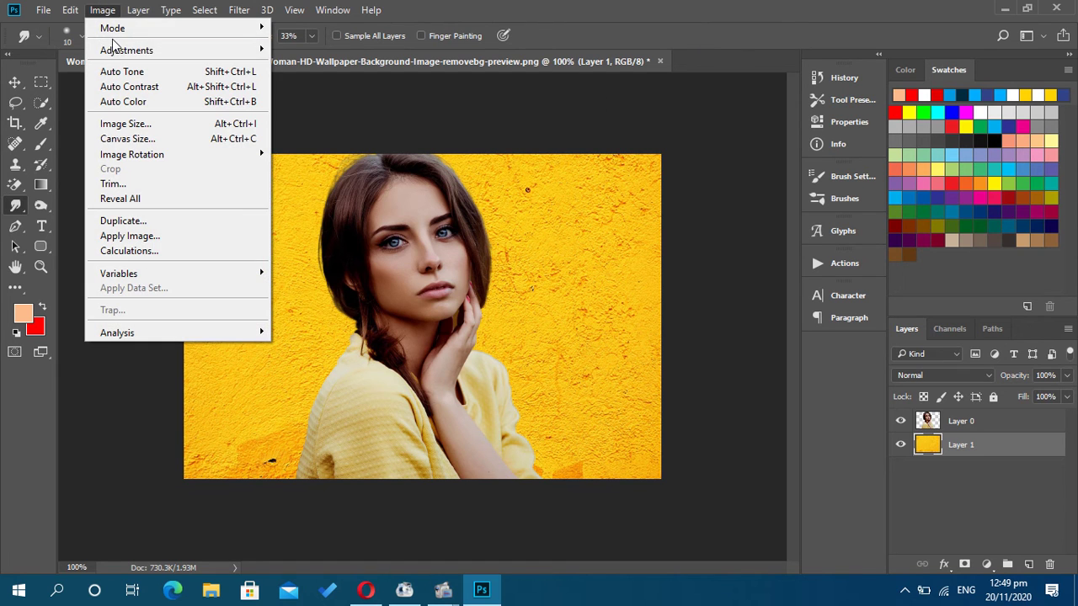
mouse_move(137, 50)
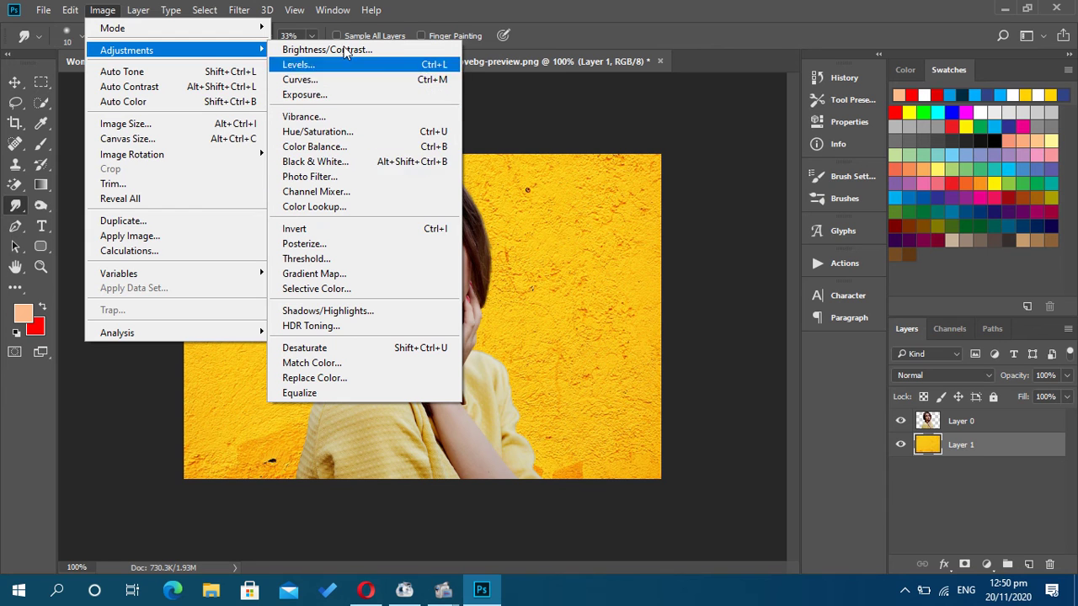
mouse_move(239, 9)
mouse_move(315, 182)
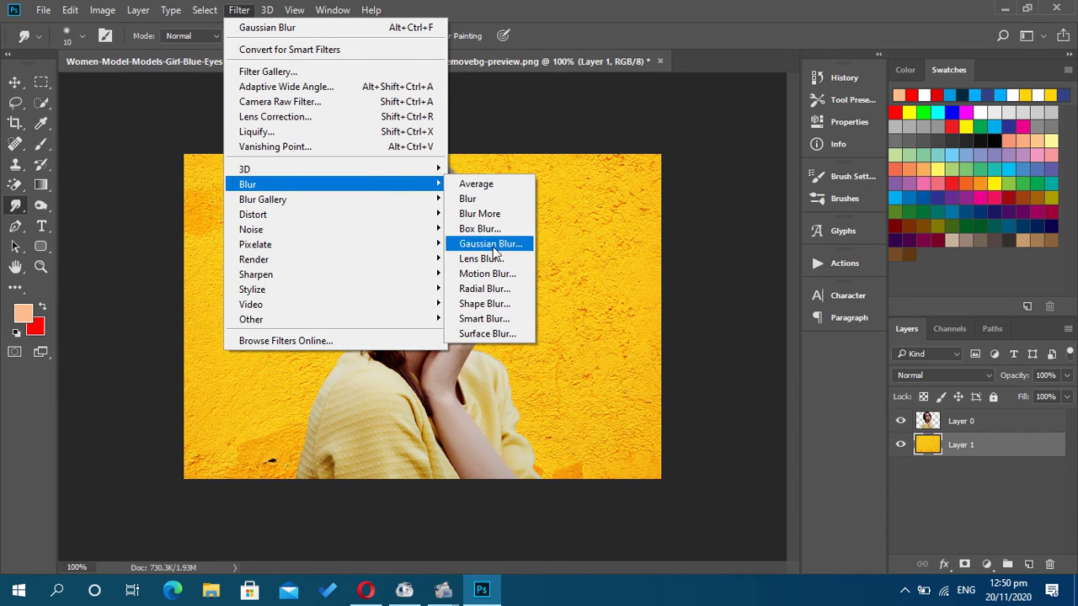
click(493, 243)
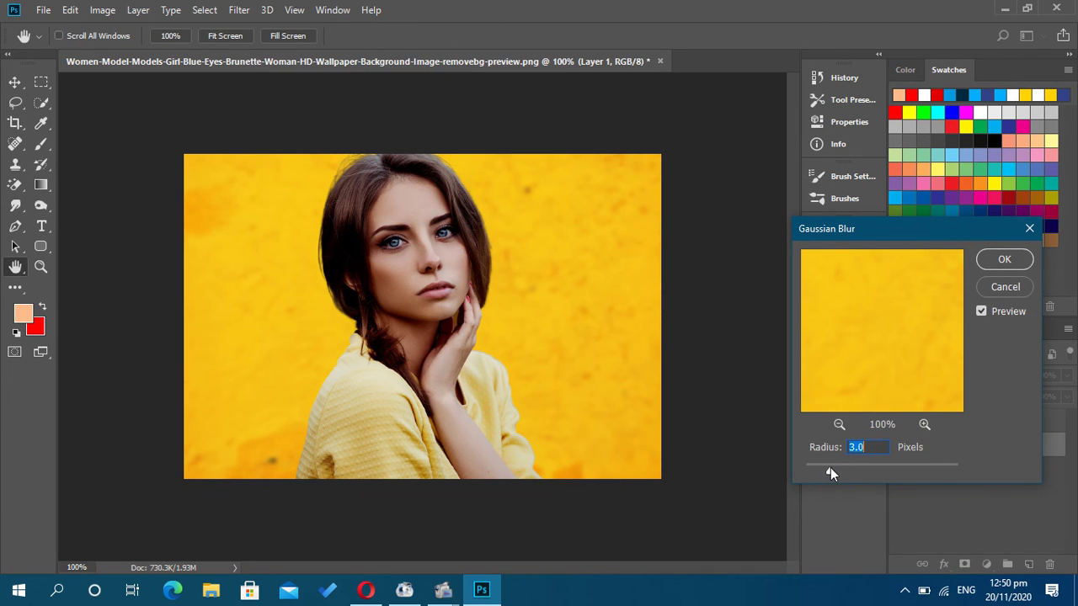
drag(831, 467, 822, 467)
click(1004, 260)
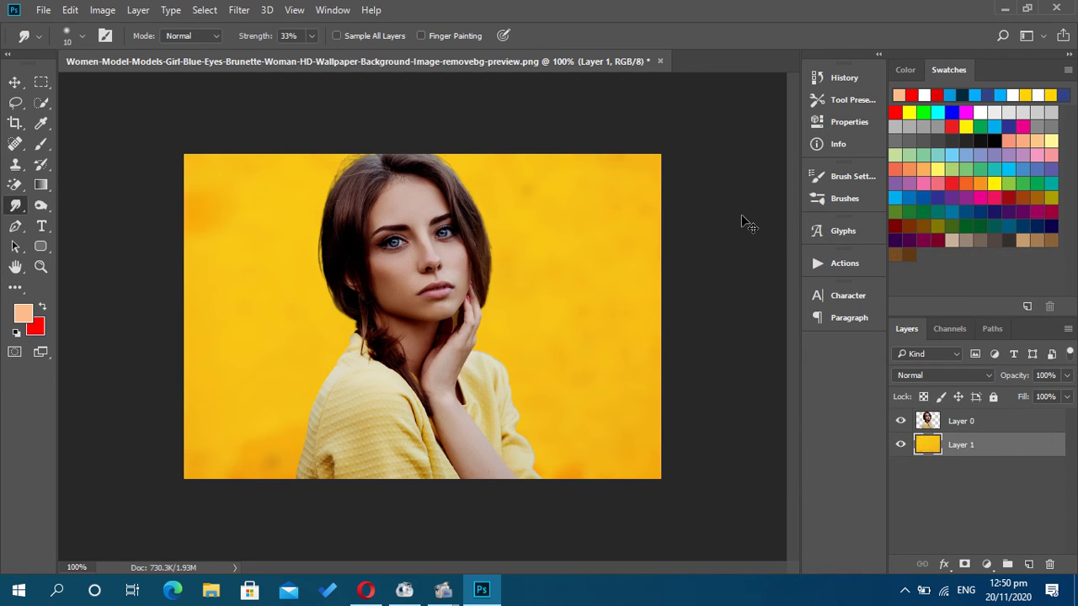
Save the yellow background composite to the desktop as a PNG named 3, accepting the PNG options.
key(ctrl+shift+s)
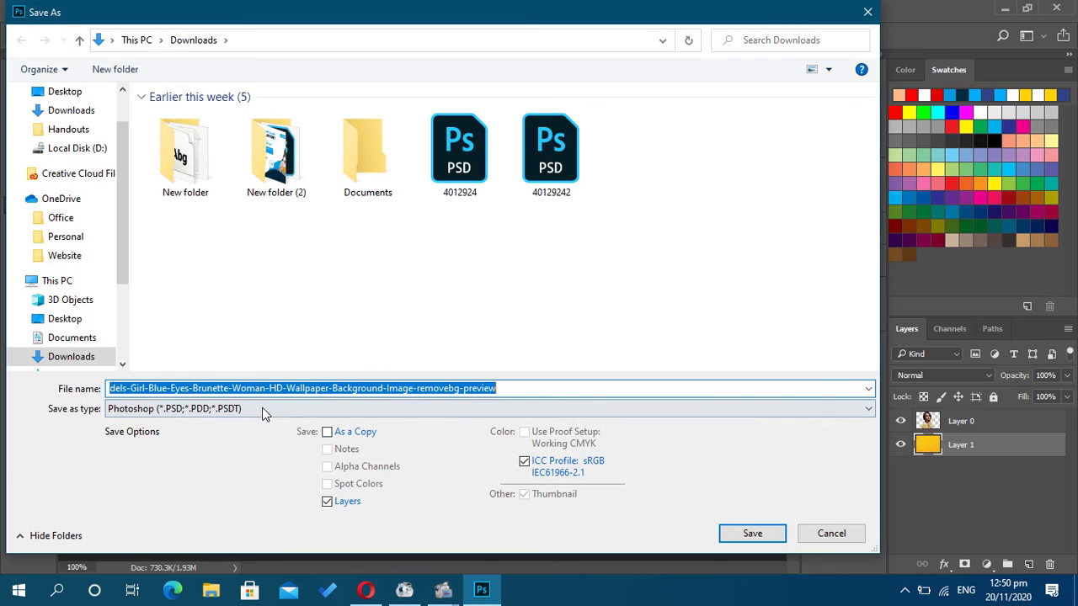
click(253, 408)
click(187, 352)
click(65, 91)
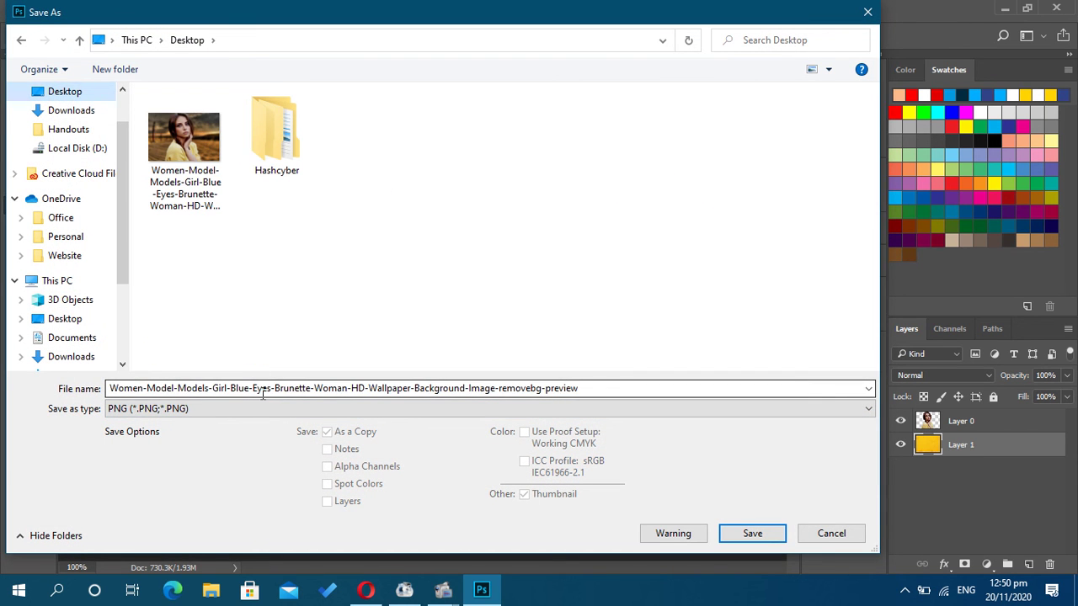
click(263, 389)
key(BackSpace)
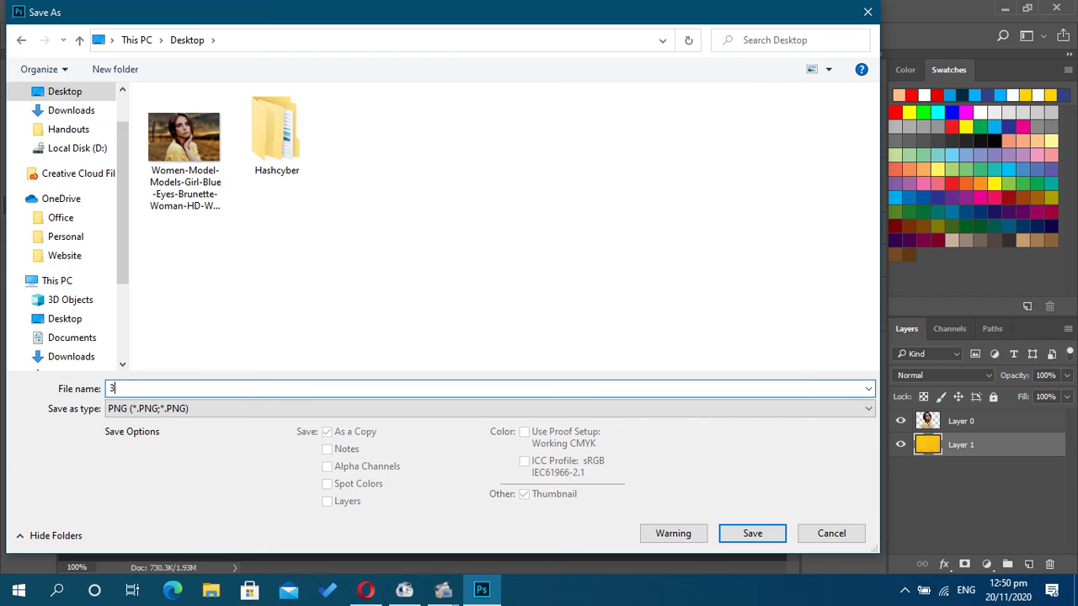
text(3)
key(Return)
key(Return)
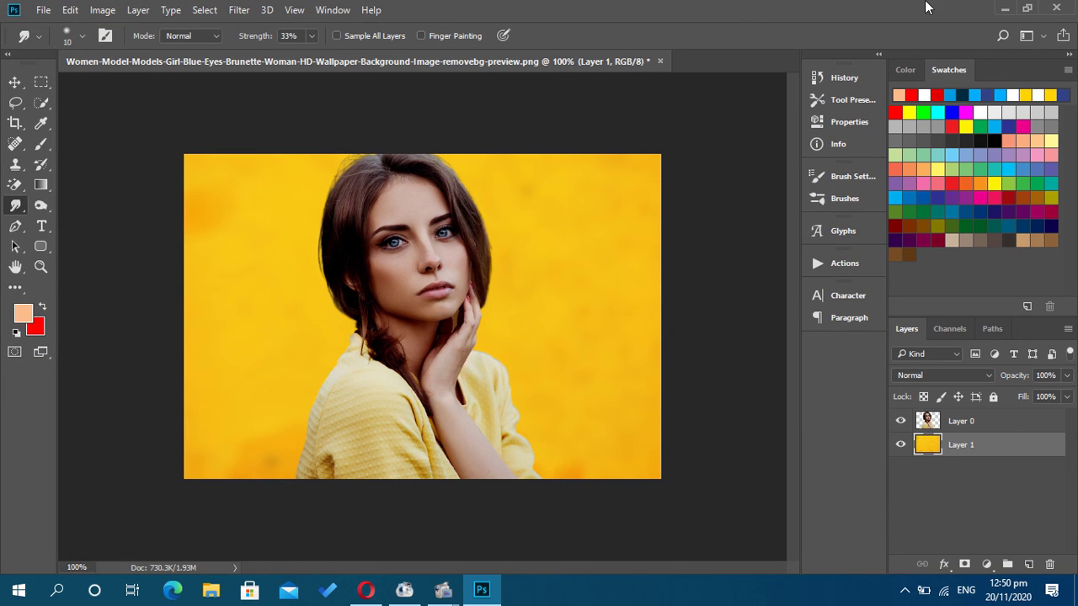
Minimize Photoshop and Opera to reach the desktop, and open the original model photo in the Photos viewer.
click(999, 8)
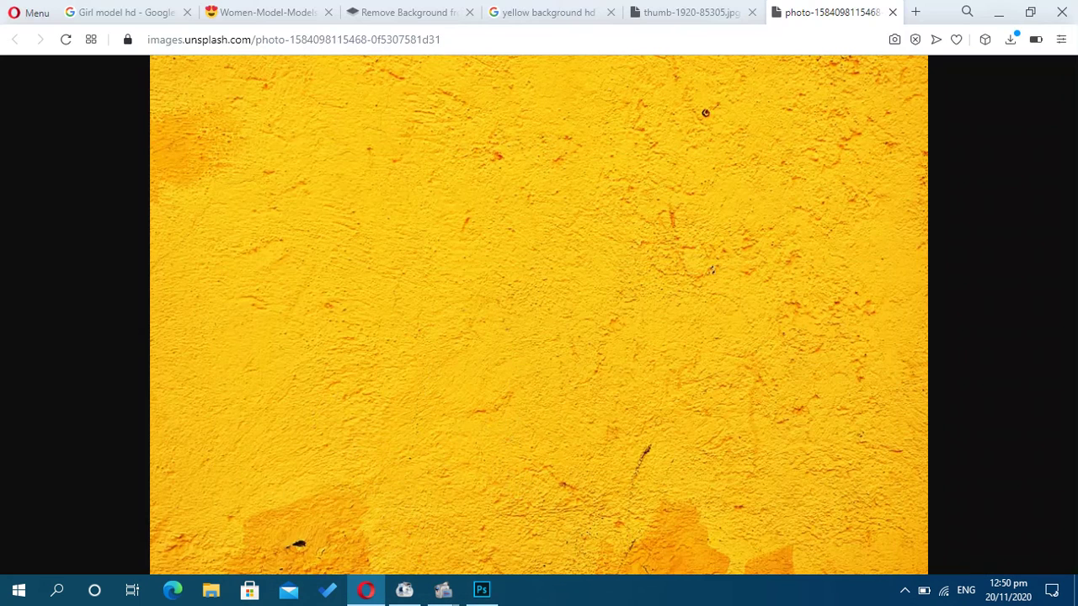
click(1000, 13)
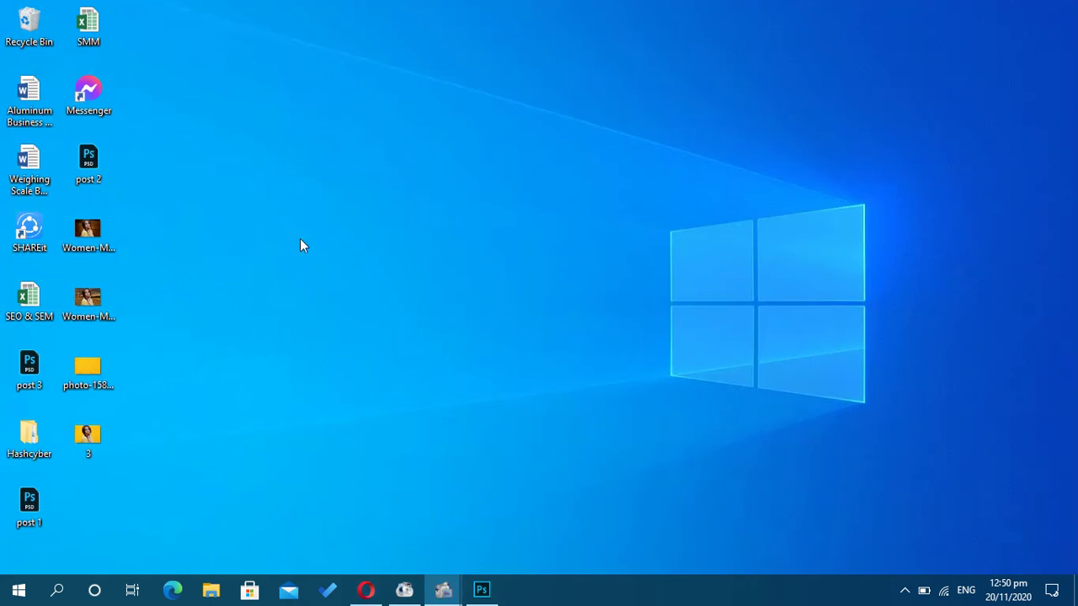
click(94, 385)
double_click(87, 232)
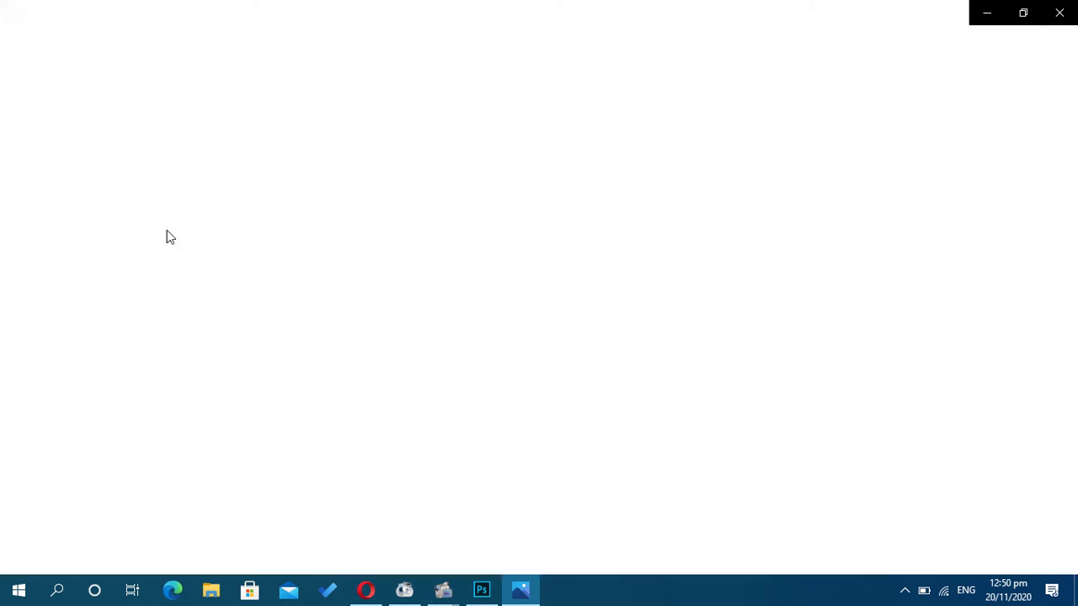
Compare the original photo, the beach composite and 3.png by paging between them, and inspect the yellow version up close.
key(Right)
key(Right)
key(Left)
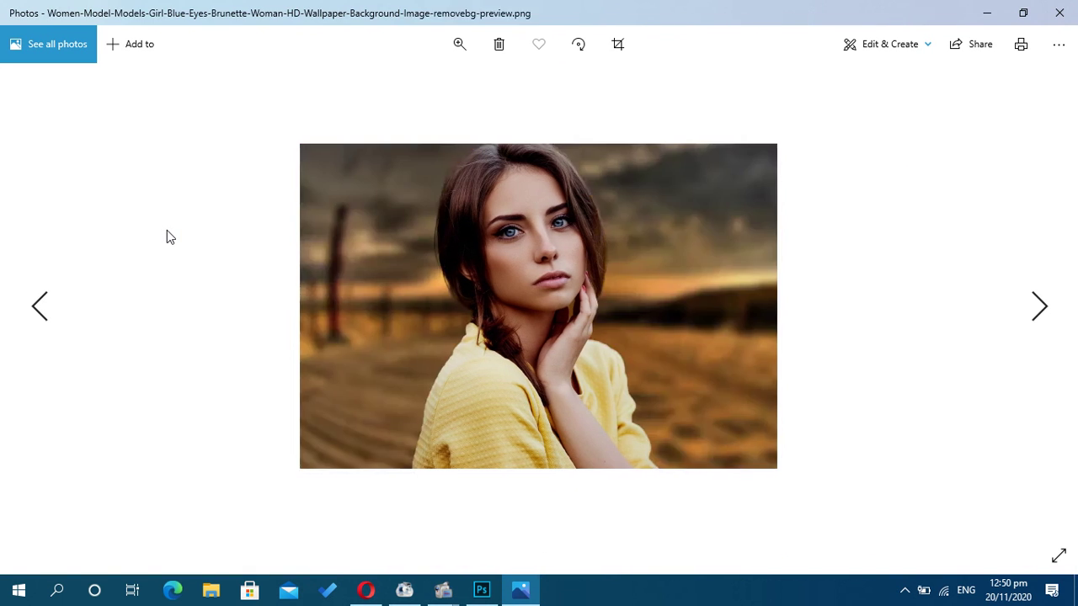
key(Left)
key(Right)
key(Right)
key(Left)
key(Left)
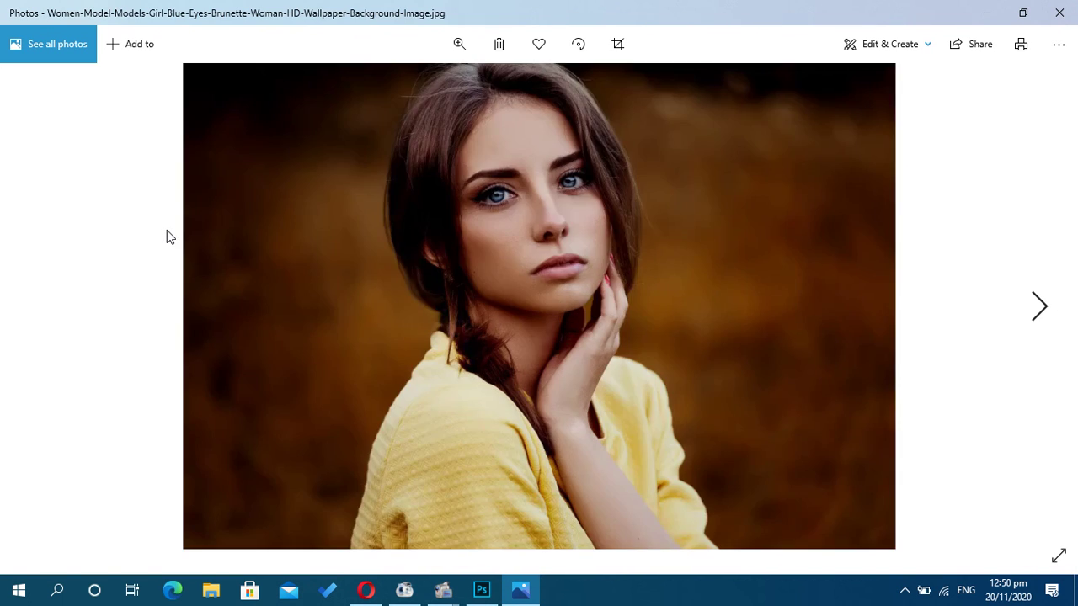
key(Right)
key(Right)
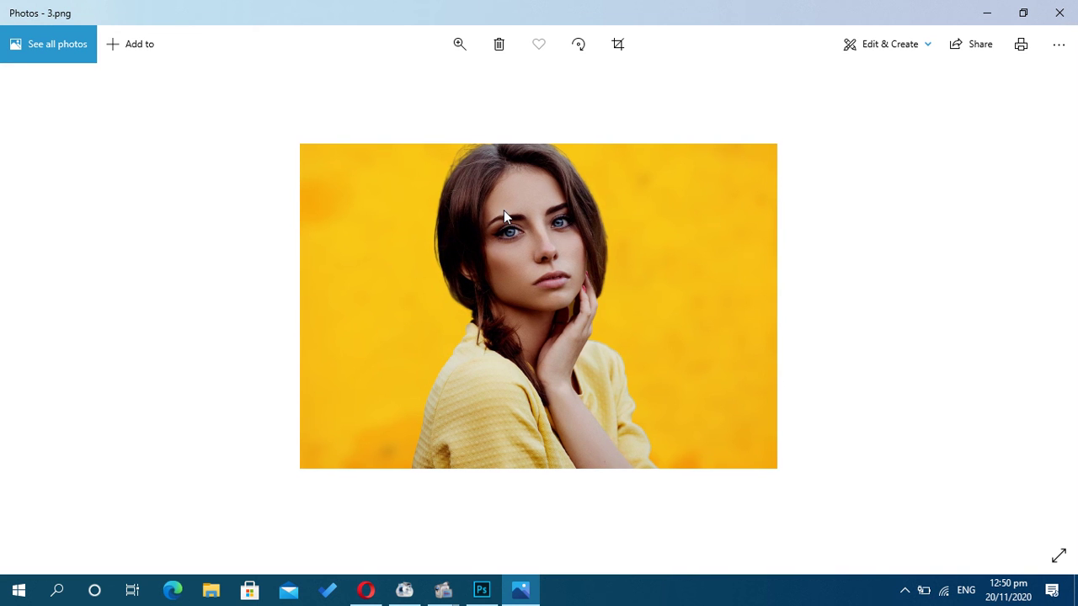
scroll(506, 211, up, 3)
scroll(505, 210, down, 3)
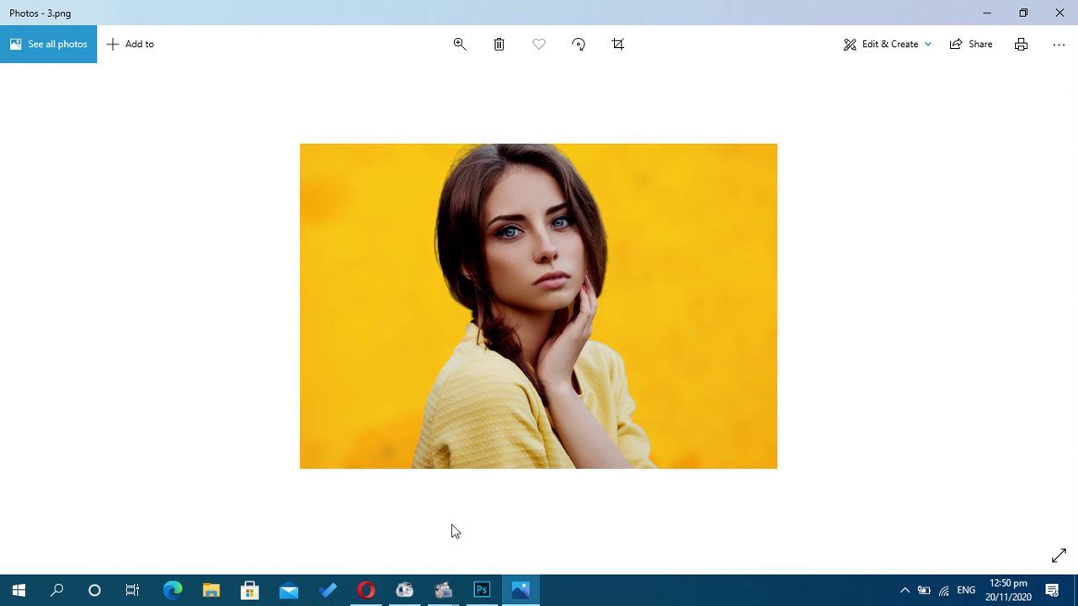